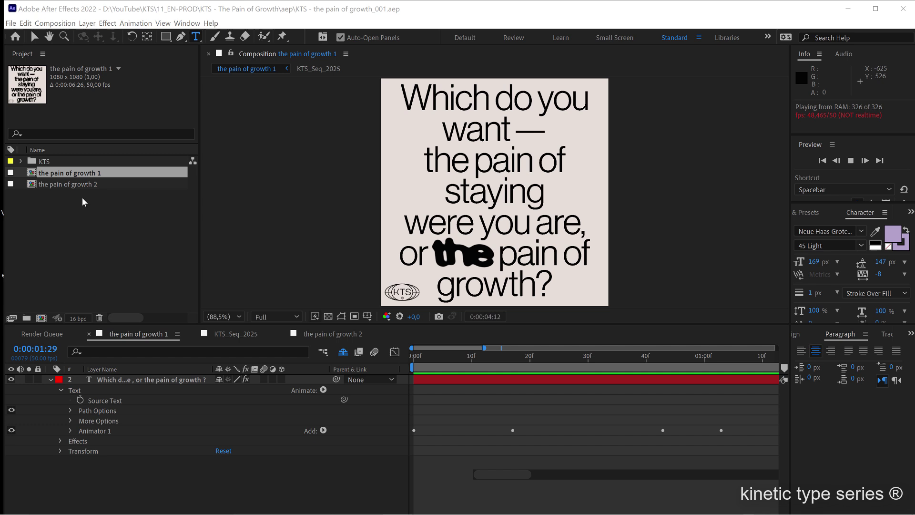
Open the 'the pain of growth 2' composition and fit it in the viewer
{"action": "left_click", "coordinate": [87, 186]}
{"action": "double_click", "coordinate": [84, 184]}
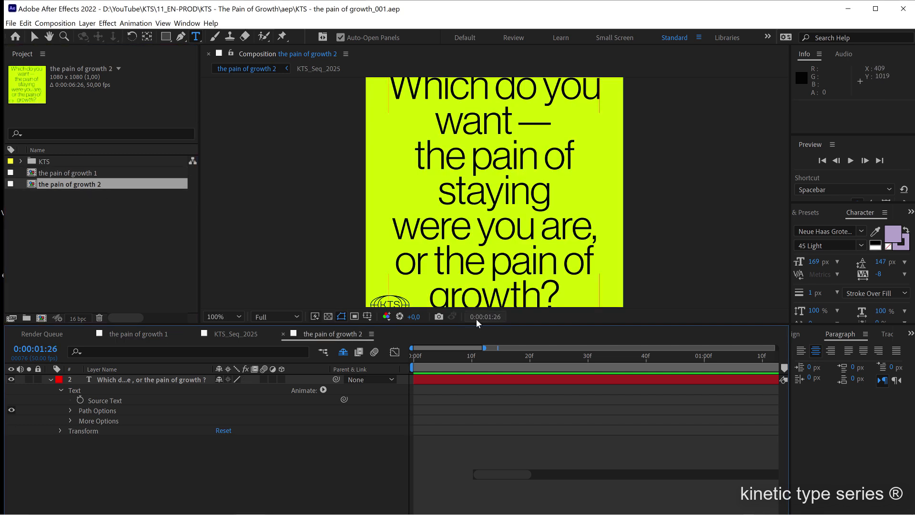
{"action": "left_click", "coordinate": [233, 319]}
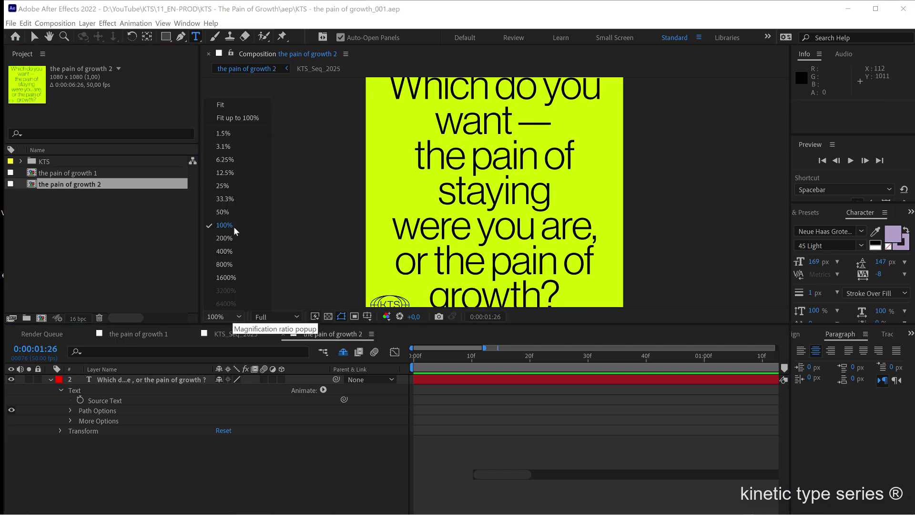
{"action": "left_click", "coordinate": [220, 107]}
Set the quote text's font to Neue Haas Grotesk 45 Light
{"action": "double_click", "coordinate": [153, 379]}
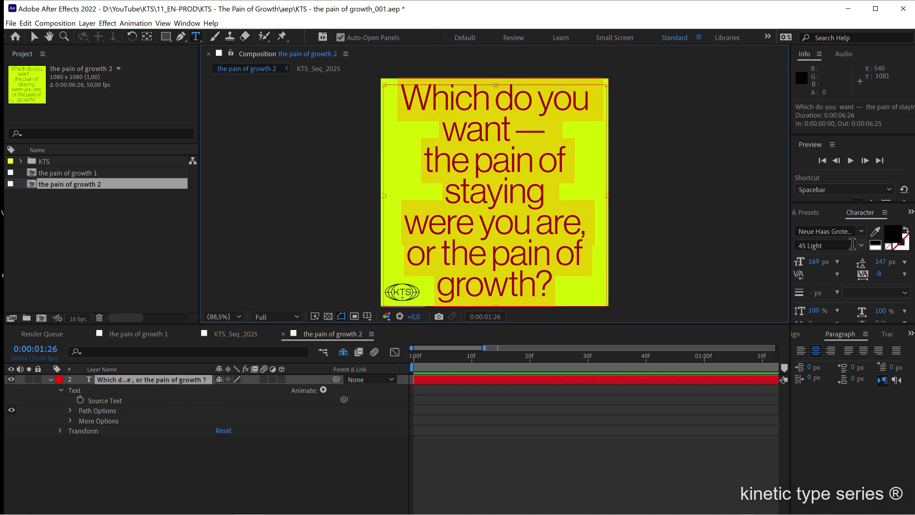
{"action": "left_click", "coordinate": [826, 231]}
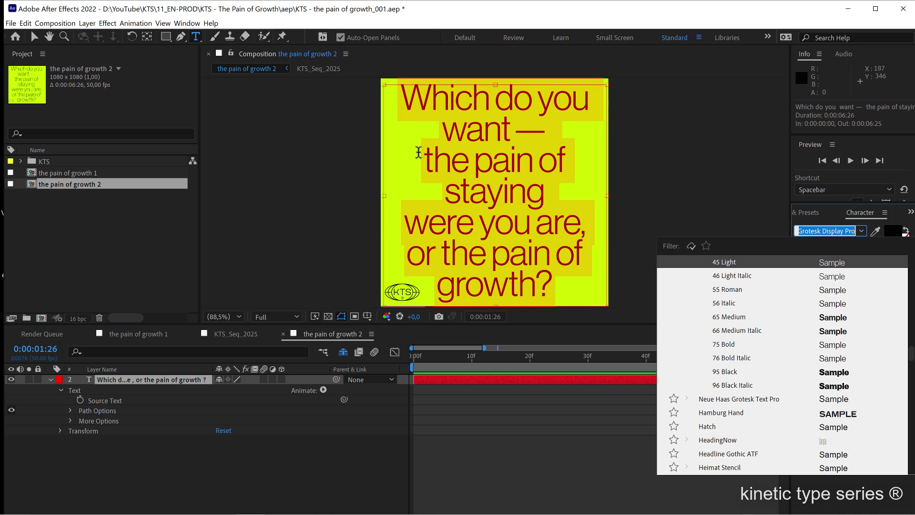
{"action": "left_click", "coordinate": [153, 380]}
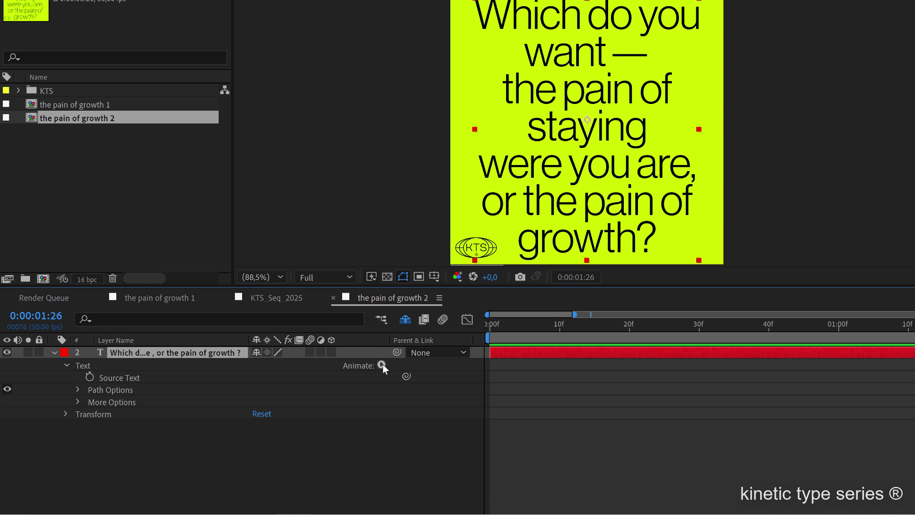
Add a Tracking animator to the quote text layer with Tracking Amount 15
{"action": "left_click", "coordinate": [382, 365]}
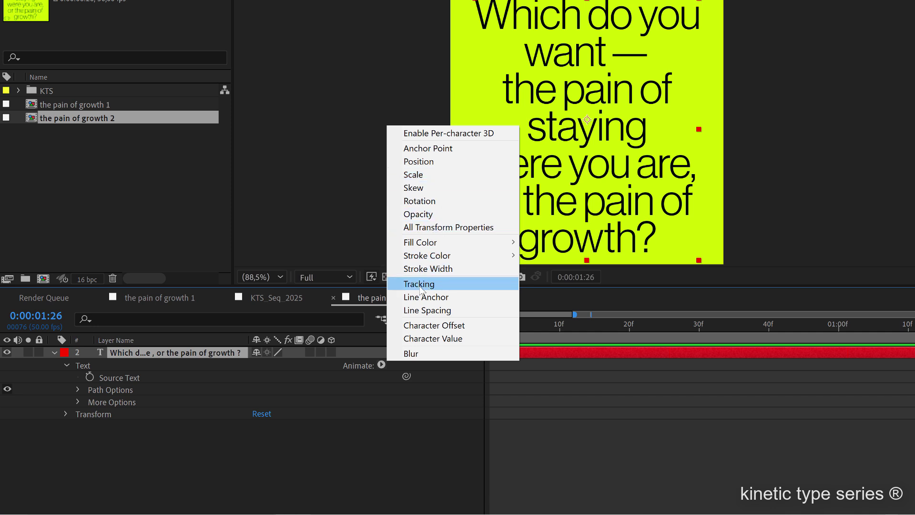
{"action": "left_click", "coordinate": [423, 285]}
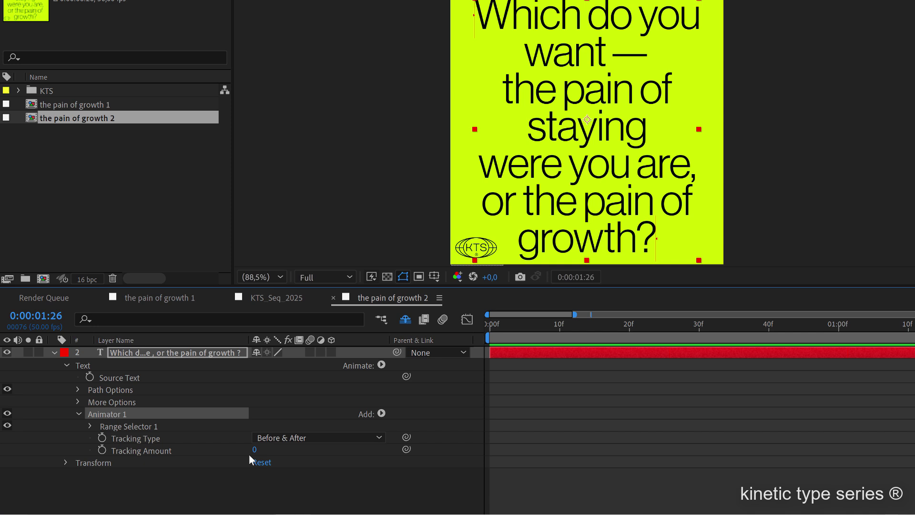
{"action": "left_click_drag", "start_coordinate": [256, 449], "coordinate": [267, 449]}
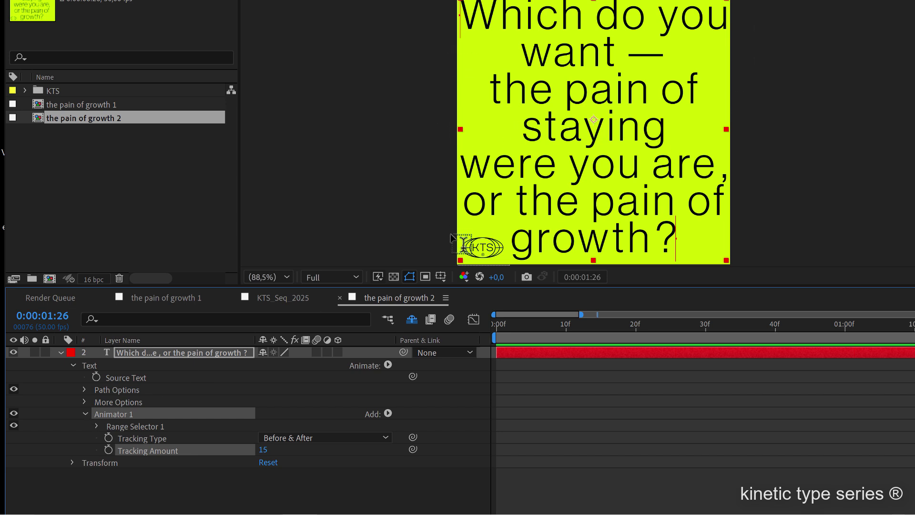
Set Range Selector 1's Advanced Units to Index and Based On to Words
{"action": "left_click", "coordinate": [97, 426]}
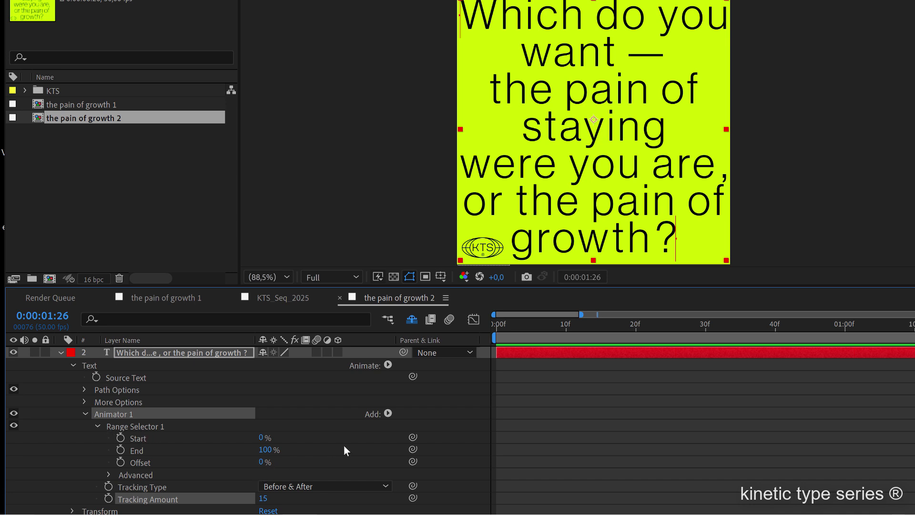
{"action": "left_click", "coordinate": [108, 475]}
{"action": "scroll", "coordinate": [191, 477], "scroll_direction": "down", "scroll_amount": 2}
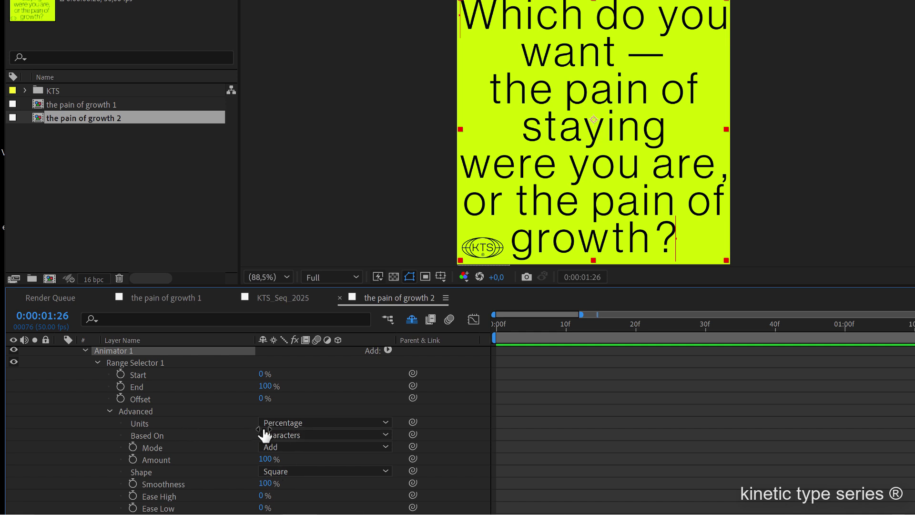
{"action": "left_click", "coordinate": [283, 425]}
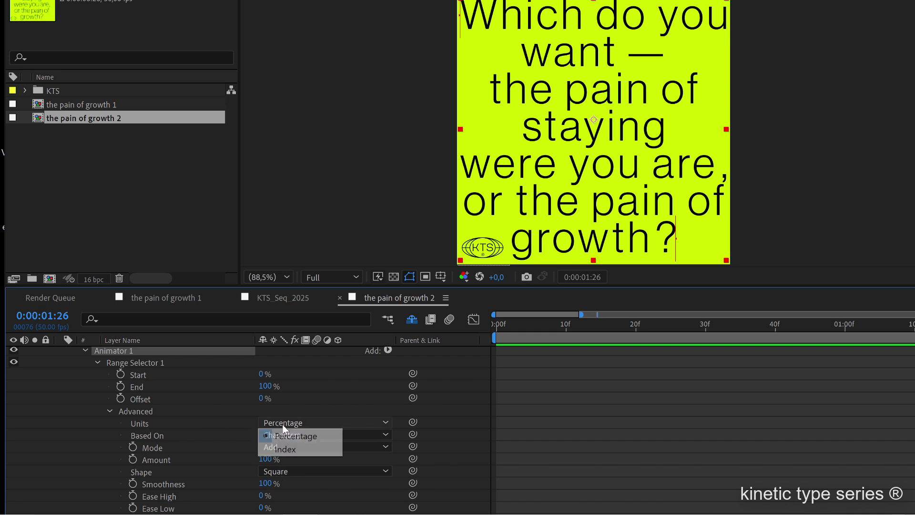
{"action": "left_click", "coordinate": [284, 449]}
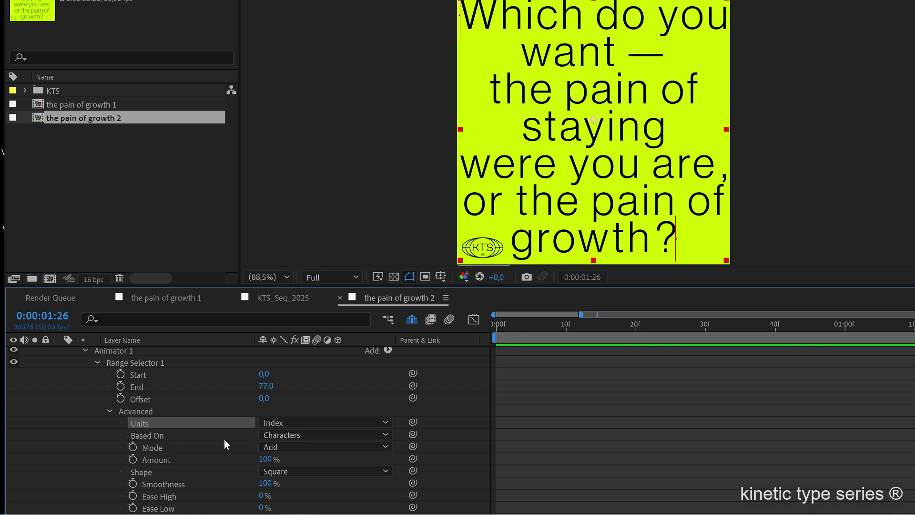
{"action": "left_click", "coordinate": [273, 437]}
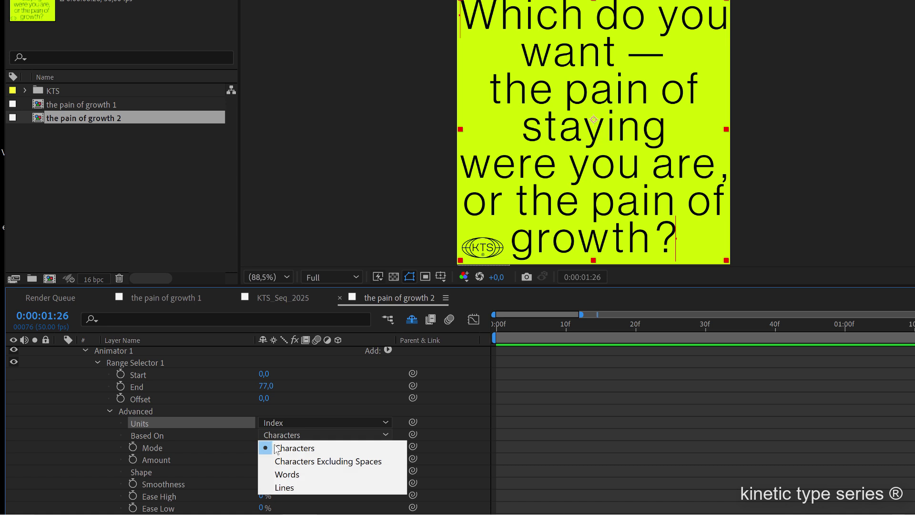
{"action": "left_click", "coordinate": [284, 474]}
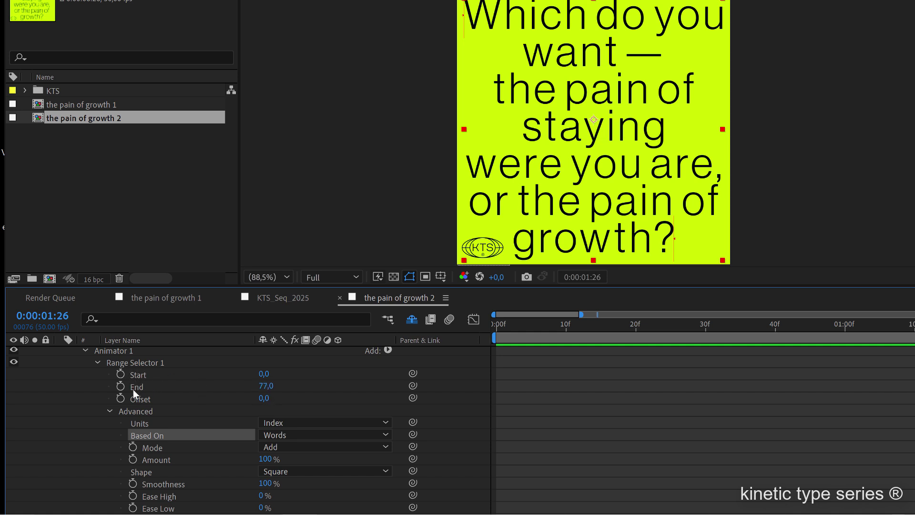
Set the range End to 1 and Offset to 3, isolating the word 'want'
{"action": "left_click", "coordinate": [266, 386]}
{"action": "type", "text": "1"}
{"action": "left_click", "coordinate": [304, 397]}
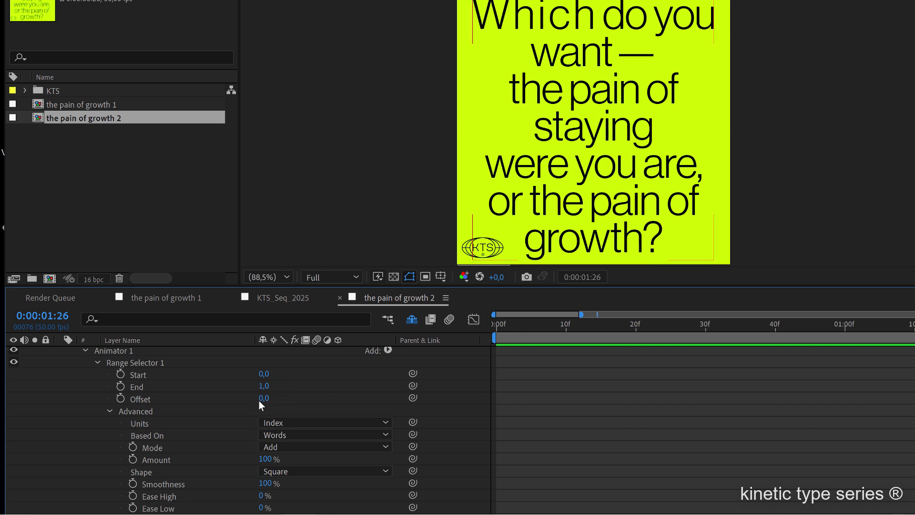
{"action": "left_click_drag", "start_coordinate": [261, 399], "coordinate": [267, 399]}
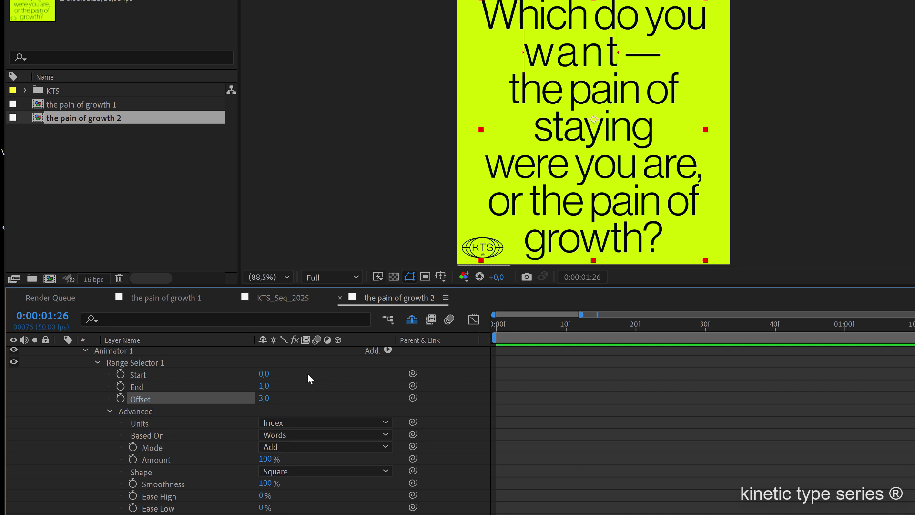
{"action": "left_click", "coordinate": [133, 353]}
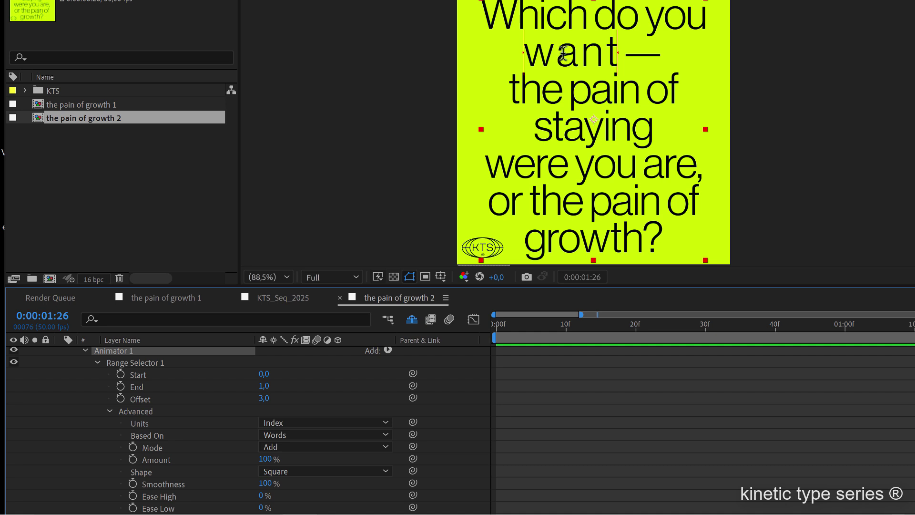
Add a Skew property to Animator 1 and set it to -21
{"action": "left_click", "coordinate": [388, 349]}
{"action": "mouse_move", "coordinate": [398, 355]}
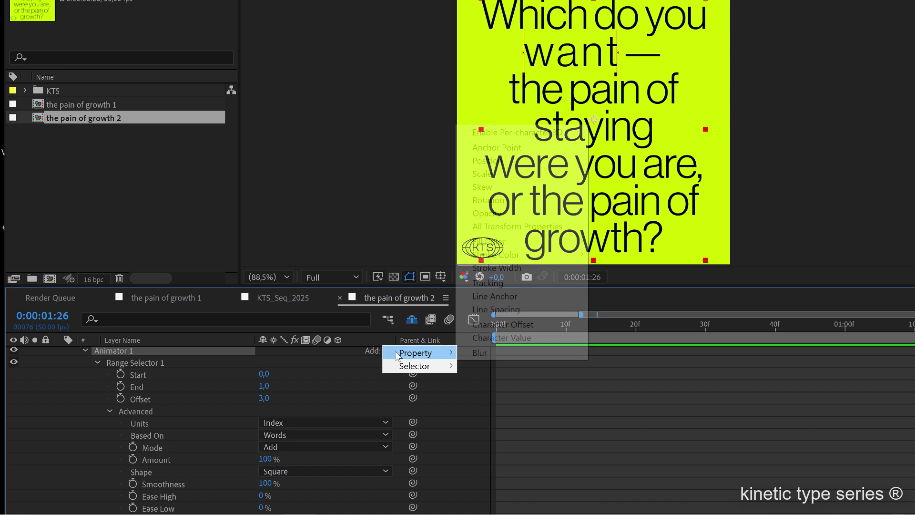
{"action": "key", "text": "Escape"}
{"action": "scroll", "coordinate": [387, 390], "scroll_direction": "up", "scroll_amount": 3}
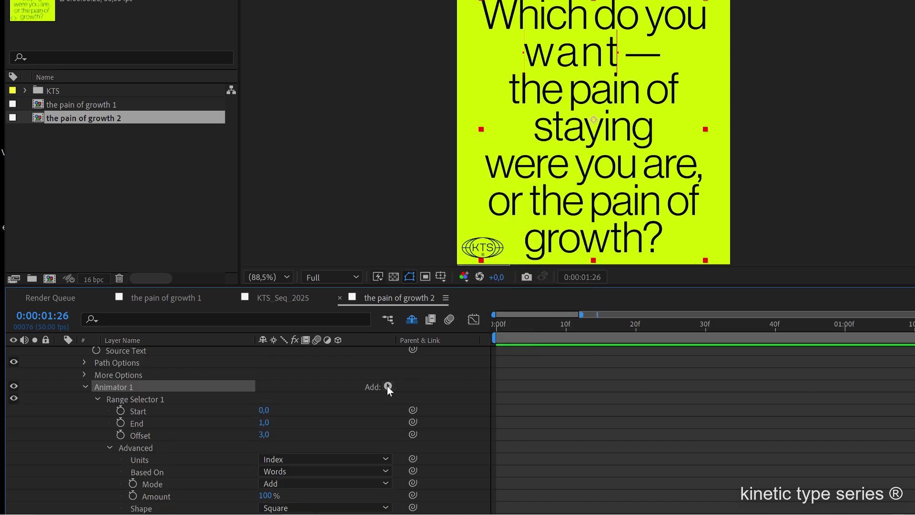
{"action": "left_click", "coordinate": [388, 386]}
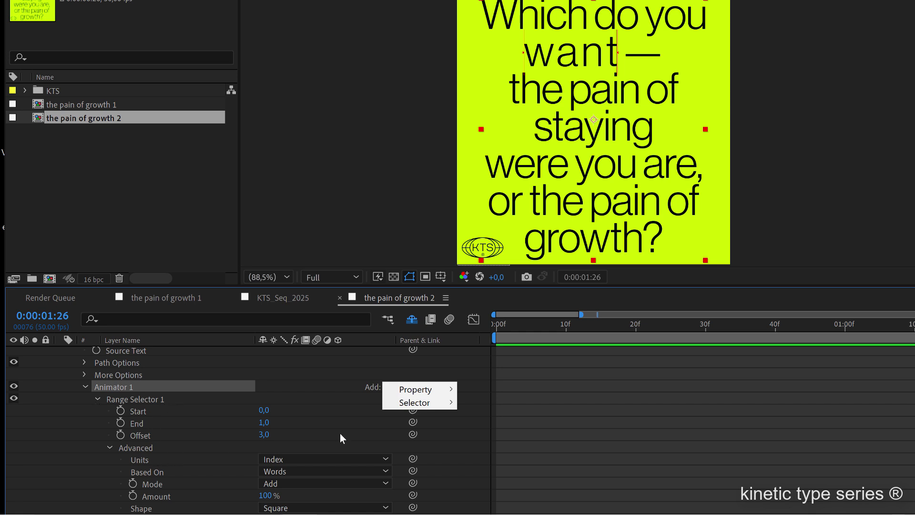
{"action": "mouse_move", "coordinate": [433, 390]}
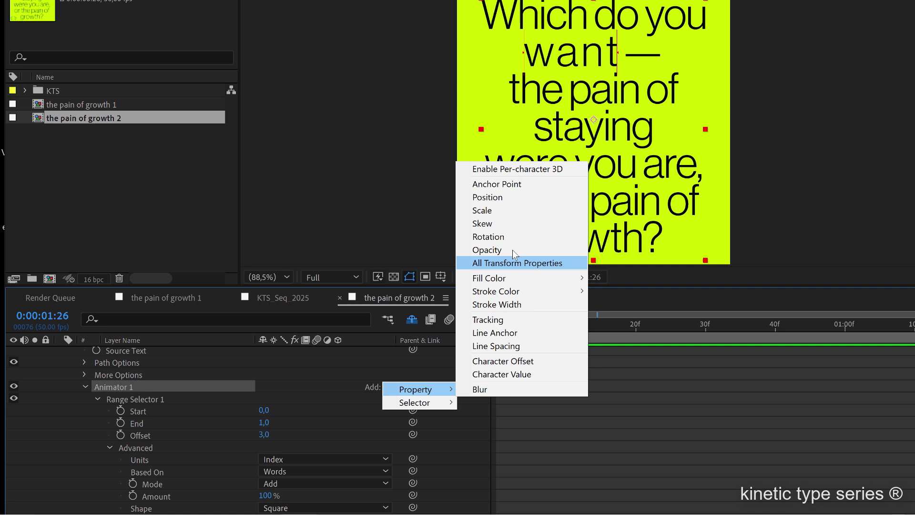
{"action": "left_click", "coordinate": [496, 228]}
{"action": "scroll", "coordinate": [288, 453], "scroll_direction": "down", "scroll_amount": 4}
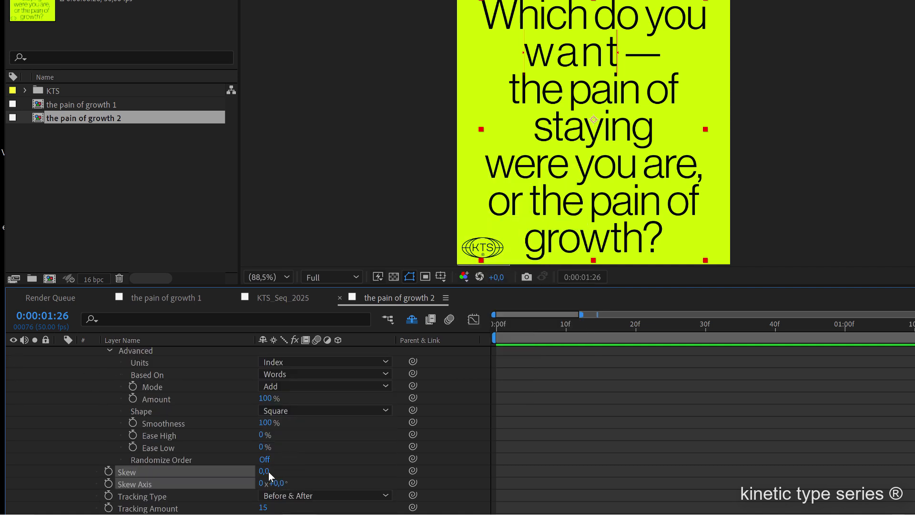
{"action": "left_click_drag", "start_coordinate": [259, 471], "coordinate": [248, 470]}
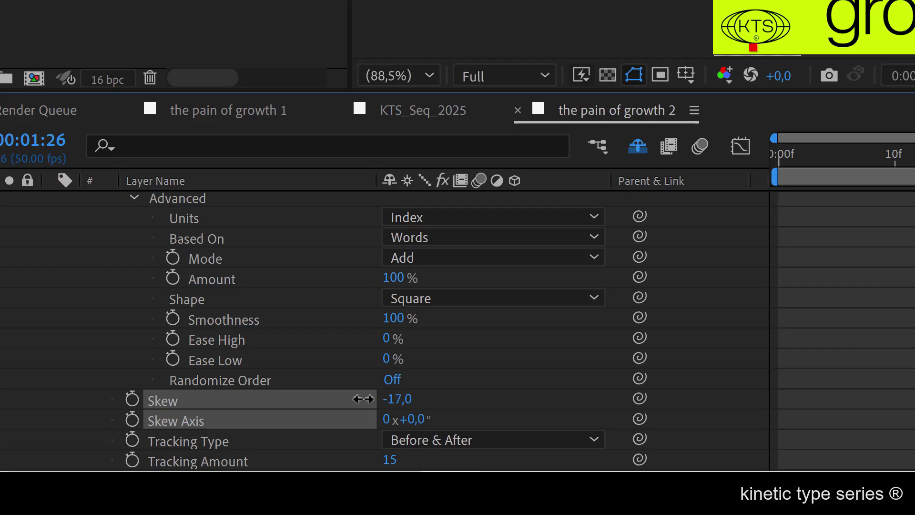
{"action": "left_click_drag", "start_coordinate": [363, 399], "coordinate": [384, 399]}
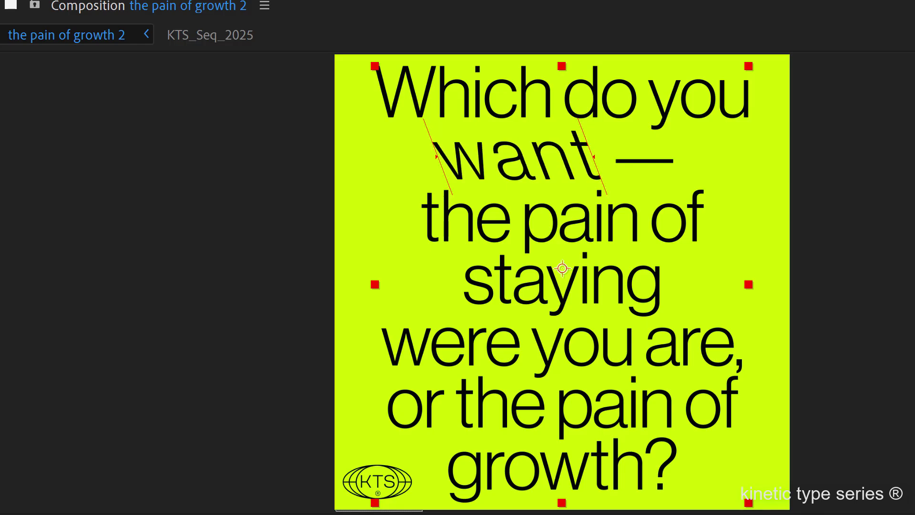
{"action": "left_click_drag", "start_coordinate": [268, 471], "coordinate": [265, 471]}
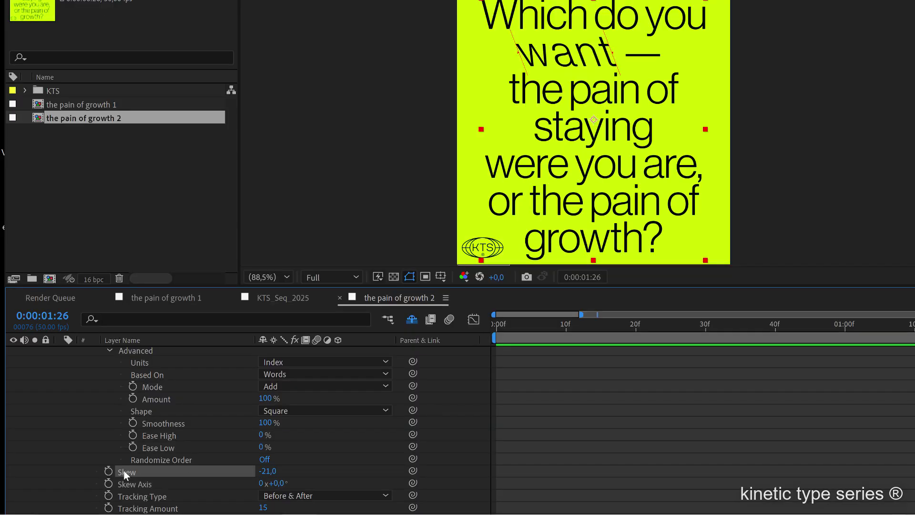
Move the current time indicator back to 0:00:00:00
{"action": "scroll", "coordinate": [180, 414], "scroll_direction": "up", "scroll_amount": 3}
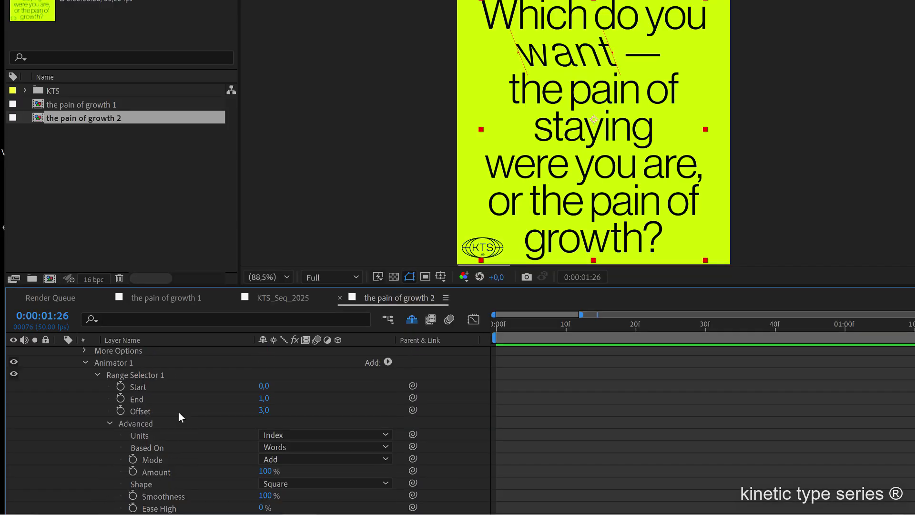
{"action": "scroll", "coordinate": [178, 419], "scroll_direction": "up", "scroll_amount": 2}
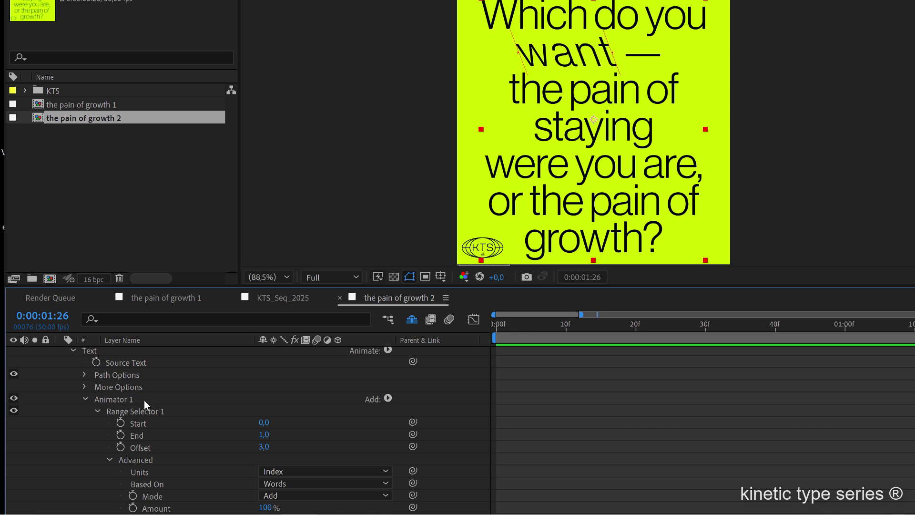
{"action": "left_click_drag", "start_coordinate": [537, 329], "coordinate": [491, 330]}
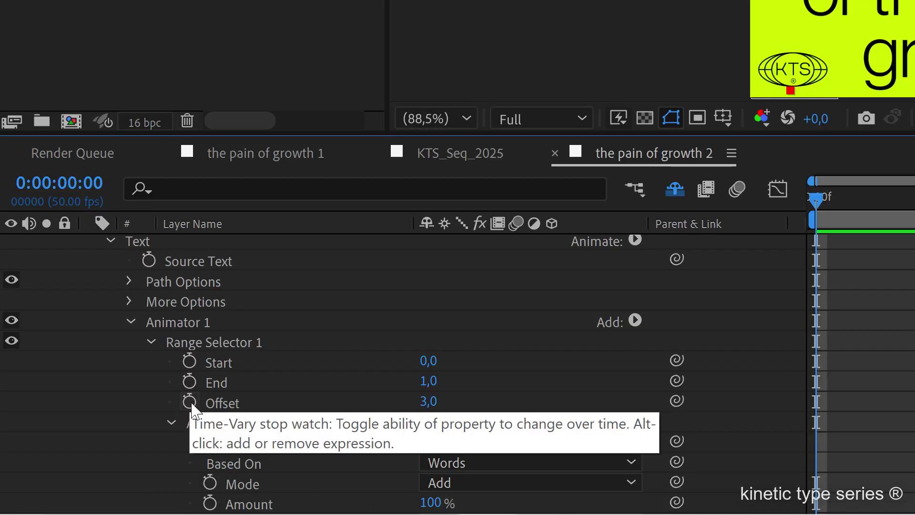
Keyframe the range selector Offset at -1 on the first frame
{"action": "mouse_move", "coordinate": [817, 196]}
{"action": "left_mouse_down"}
{"action": "mouse_move", "coordinate": [886, 196]}
{"action": "mouse_move", "coordinate": [816, 212]}
{"action": "left_mouse_up"}
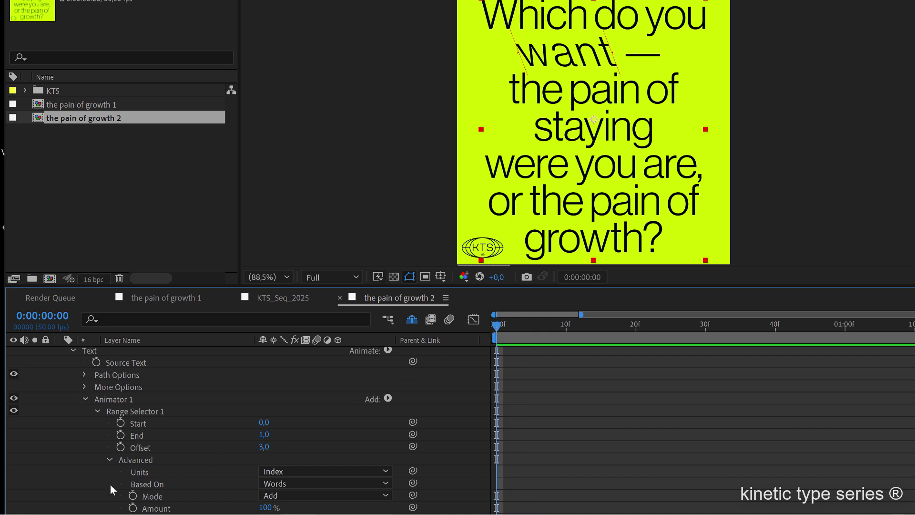
{"action": "left_click", "coordinate": [120, 446]}
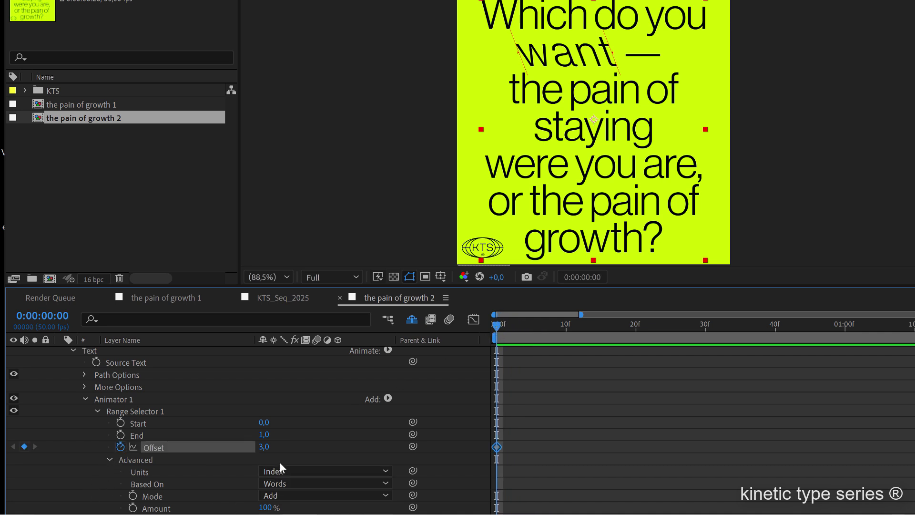
{"action": "left_click", "coordinate": [264, 448]}
{"action": "type", "text": "-1"}
{"action": "key", "text": "Return"}
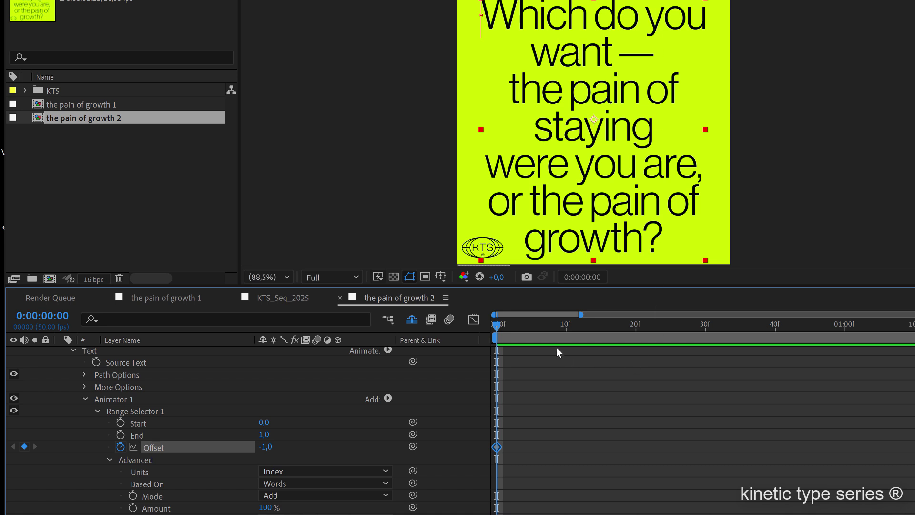
At about 0:00:05:01, add an Offset keyframe of 19, then scrub back to check
{"action": "left_click_drag", "start_coordinate": [574, 339], "coordinate": [832, 354]}
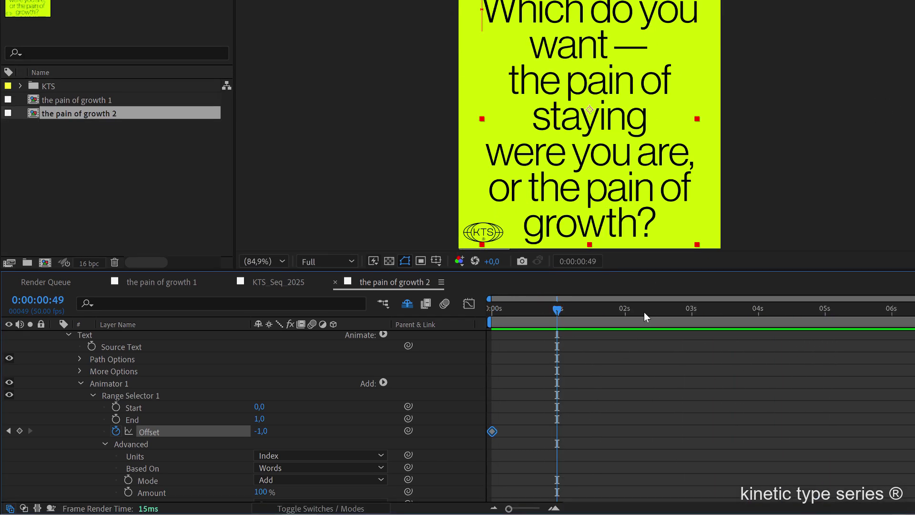
{"action": "left_click_drag", "start_coordinate": [645, 312], "coordinate": [720, 322]}
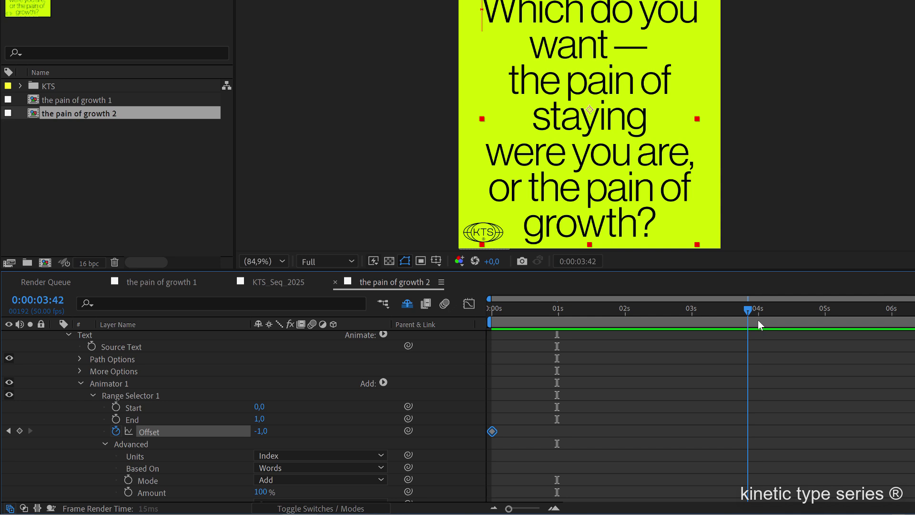
{"action": "left_click_drag", "start_coordinate": [759, 321], "coordinate": [826, 317]}
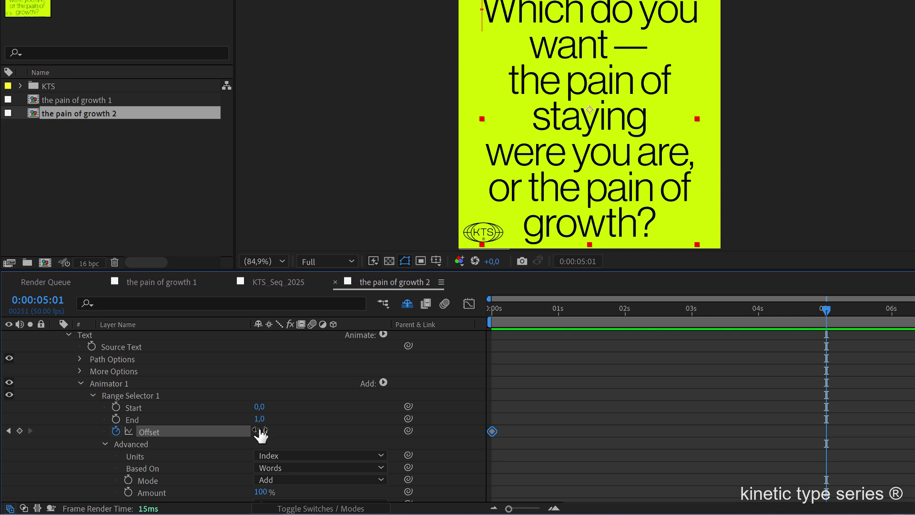
{"action": "left_click_drag", "start_coordinate": [260, 430], "coordinate": [272, 428]}
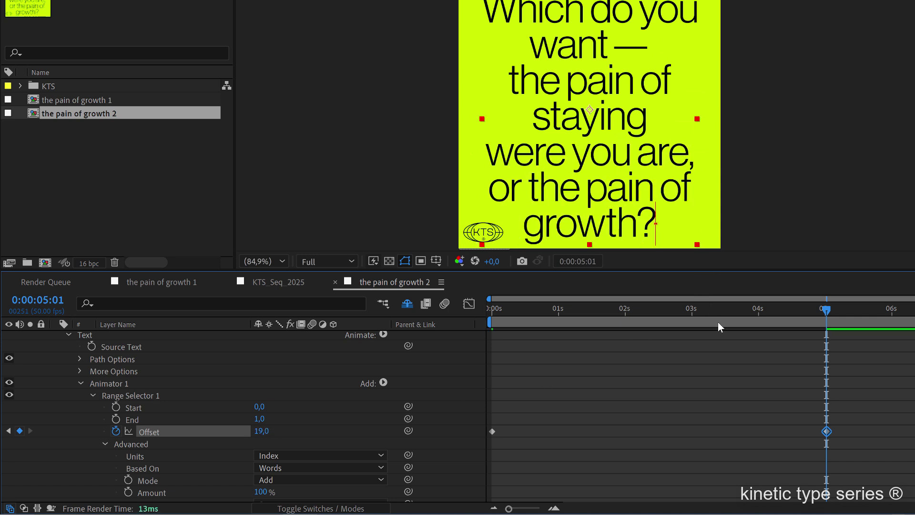
{"action": "left_click", "coordinate": [263, 431]}
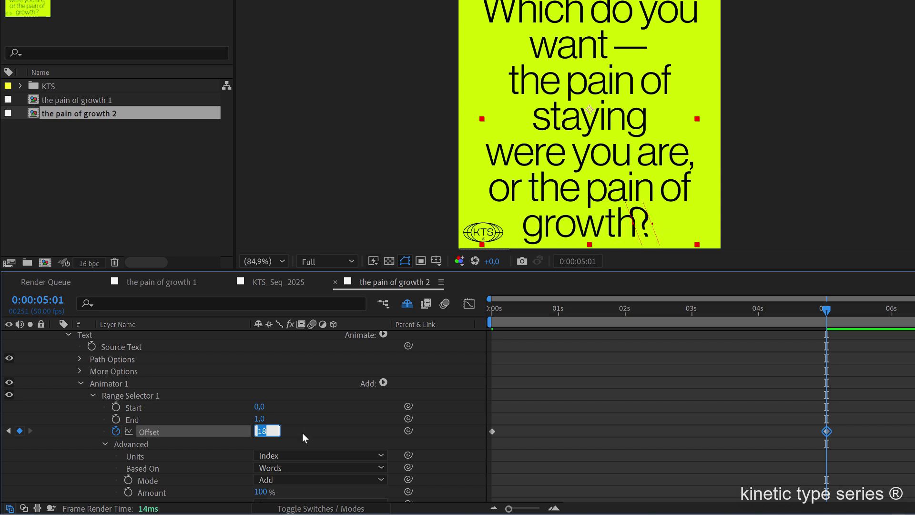
{"action": "key", "text": "Up"}
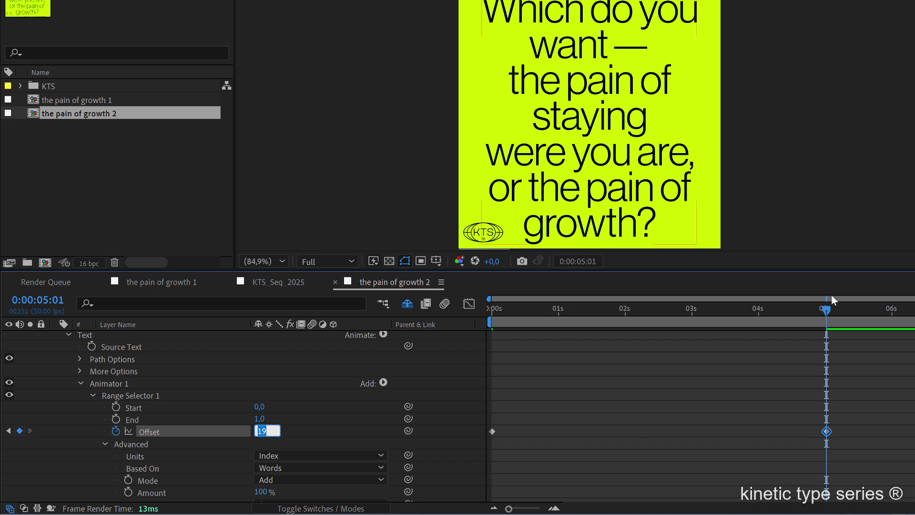
{"action": "left_click_drag", "start_coordinate": [829, 305], "coordinate": [565, 327]}
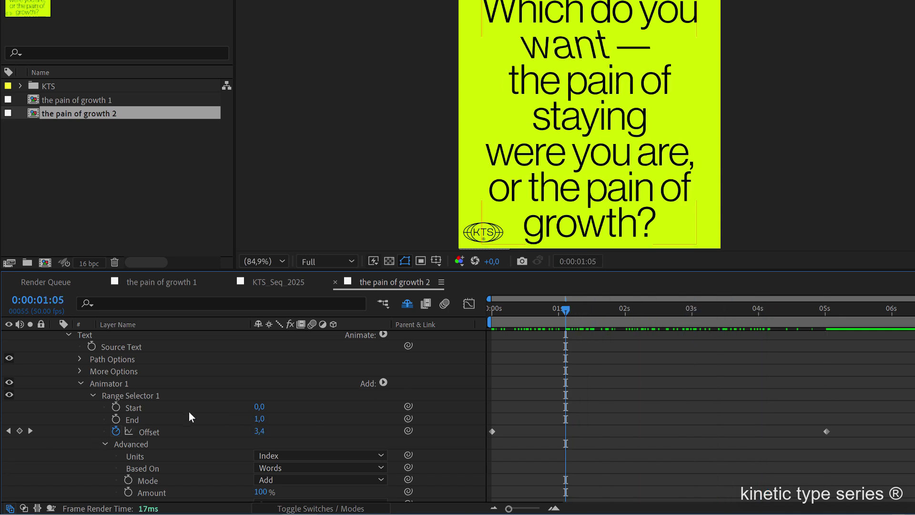
Add a Blur of 36 by 20 to Animator 1 and check it at one second
{"action": "left_click", "coordinate": [93, 395]}
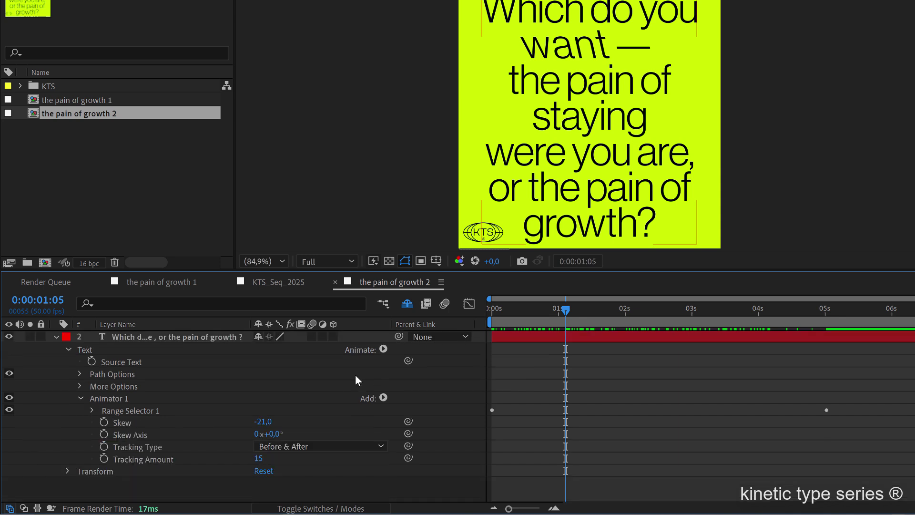
{"action": "left_click", "coordinate": [386, 397]}
{"action": "mouse_move", "coordinate": [394, 400]}
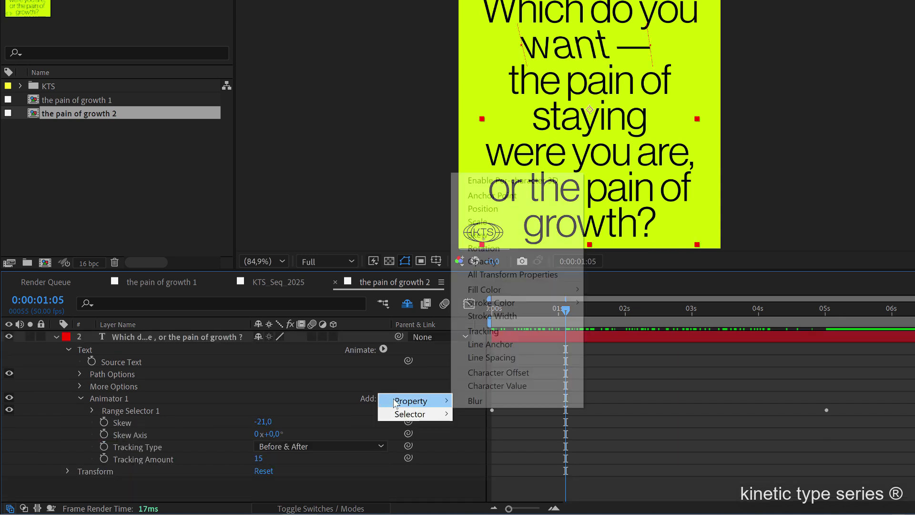
{"action": "left_click", "coordinate": [499, 399]}
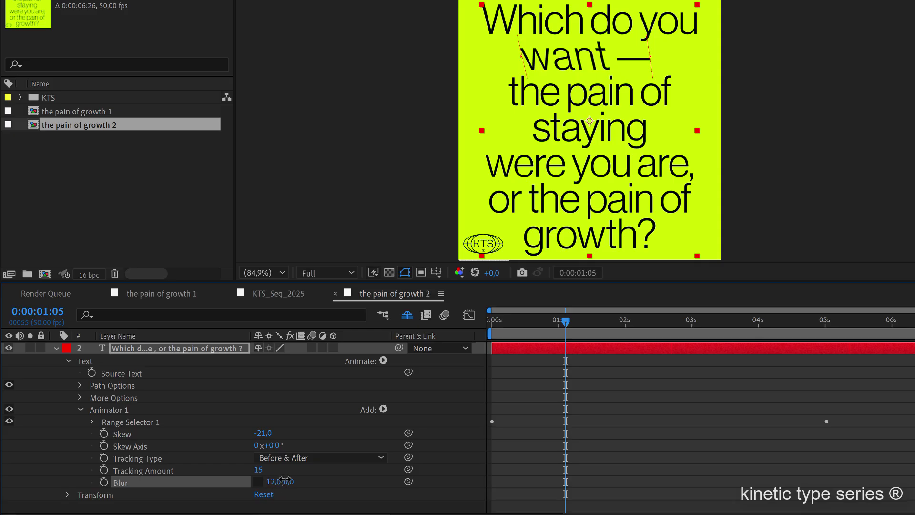
{"action": "left_click_drag", "start_coordinate": [284, 480], "coordinate": [297, 482]}
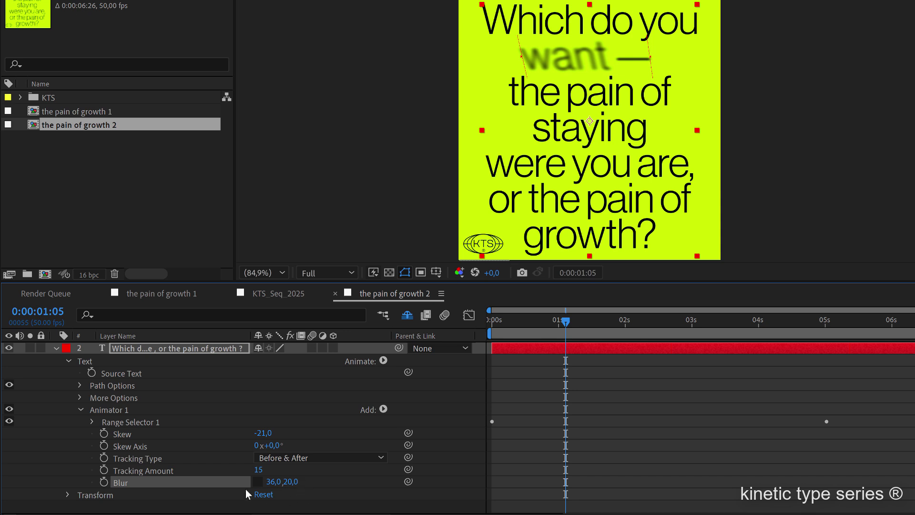
{"action": "mouse_move", "coordinate": [571, 327]}
{"action": "left_mouse_down"}
{"action": "mouse_move", "coordinate": [525, 326]}
{"action": "mouse_move", "coordinate": [577, 330]}
{"action": "left_mouse_up"}
{"action": "left_click", "coordinate": [560, 325]}
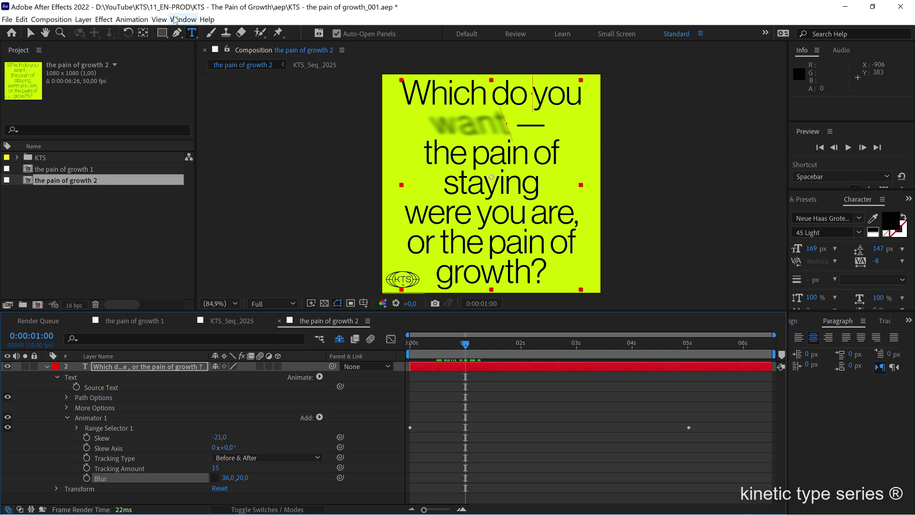
Find Levels in Effects & Presets via 'lev' and drop it onto the quote text layer
{"action": "left_click", "coordinate": [175, 19]}
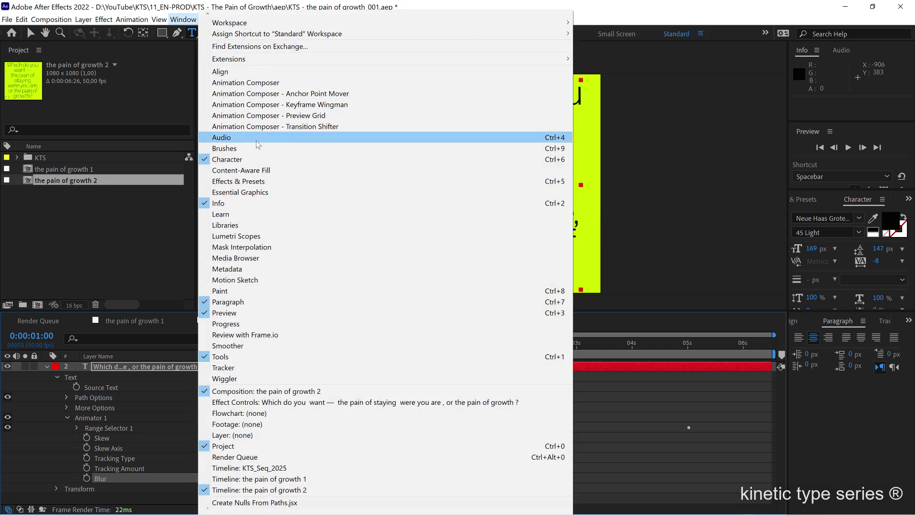
{"action": "left_click", "coordinate": [257, 181]}
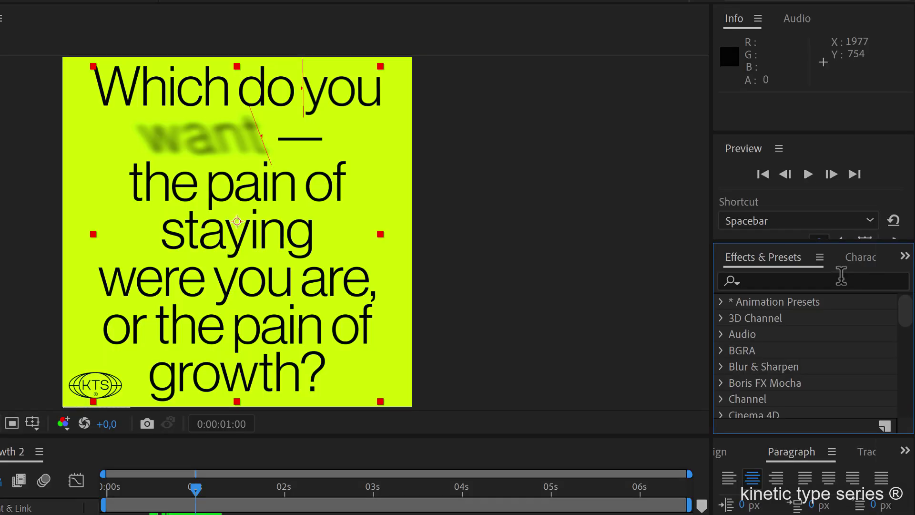
{"action": "left_click", "coordinate": [837, 279]}
{"action": "type", "text": "lev"}
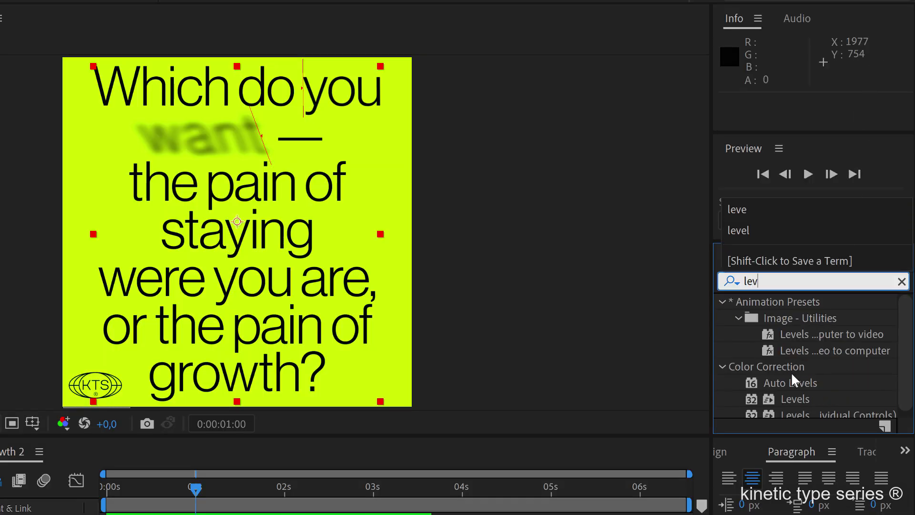
{"action": "left_click", "coordinate": [784, 399]}
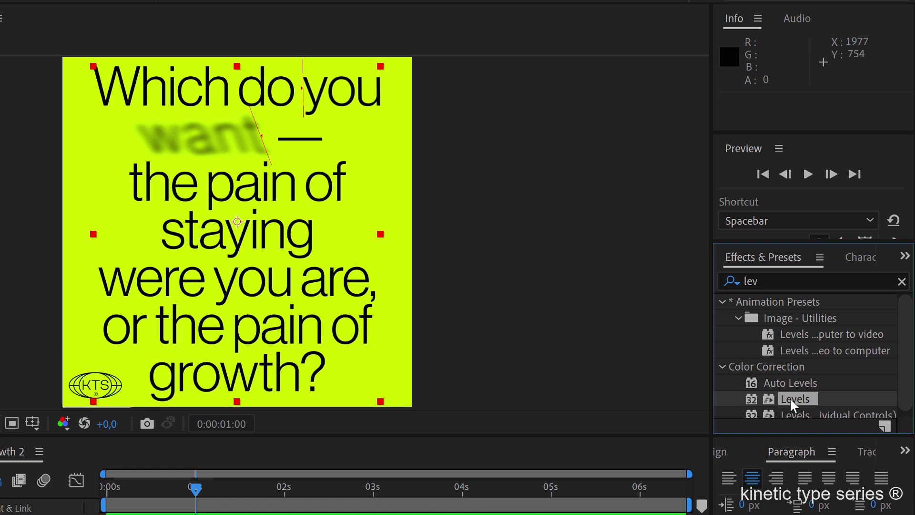
{"action": "left_click_drag", "start_coordinate": [790, 397], "coordinate": [423, 514]}
{"action": "left_click_drag", "start_coordinate": [603, 370], "coordinate": [602, 370]}
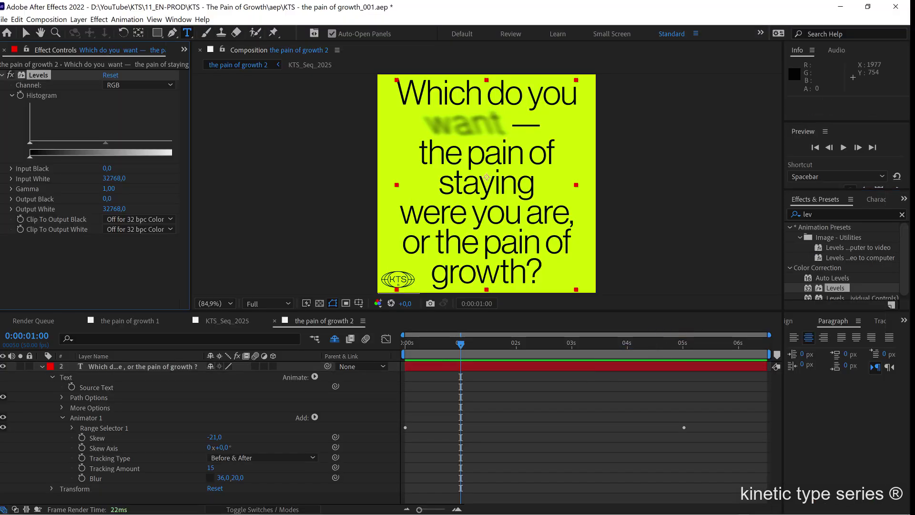
{"action": "key", "text": "v"}
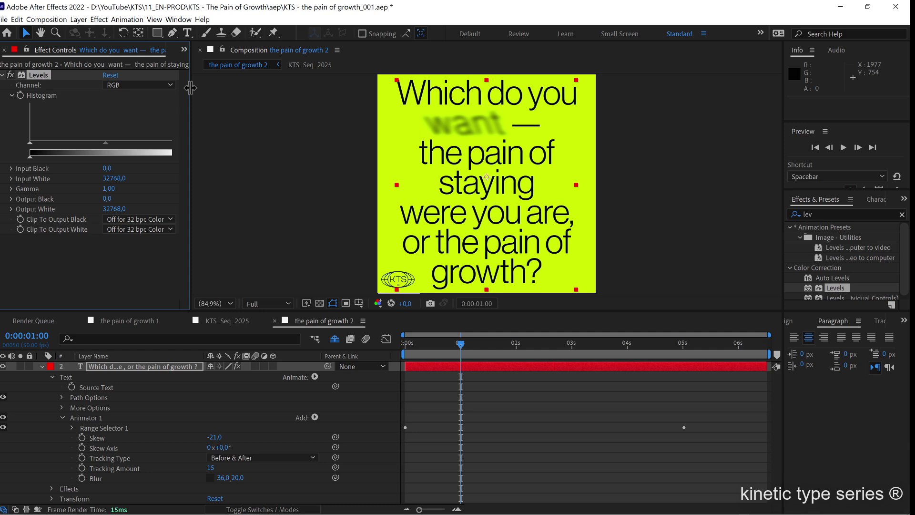
{"action": "left_click_drag", "start_coordinate": [190, 91], "coordinate": [231, 91]}
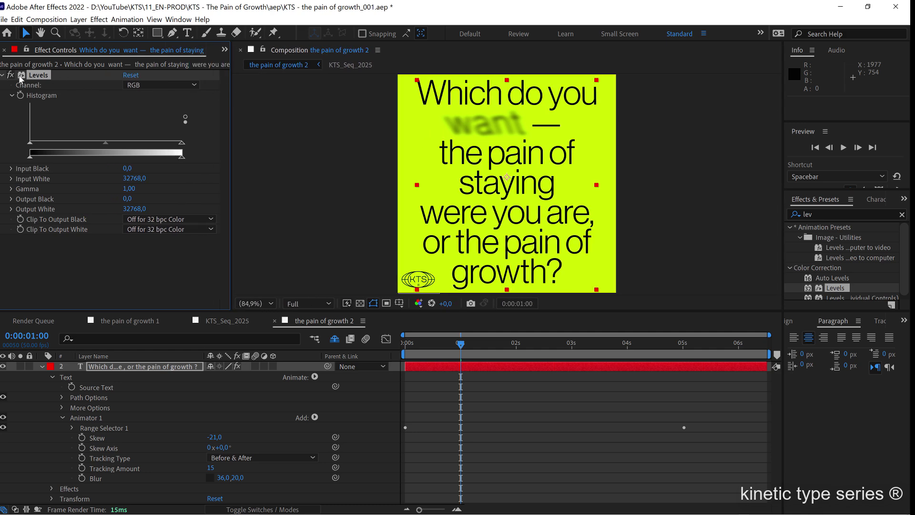
Set Levels to the Alpha channel with input black 2827 and input white 4497.6
{"action": "left_click", "coordinate": [143, 85]}
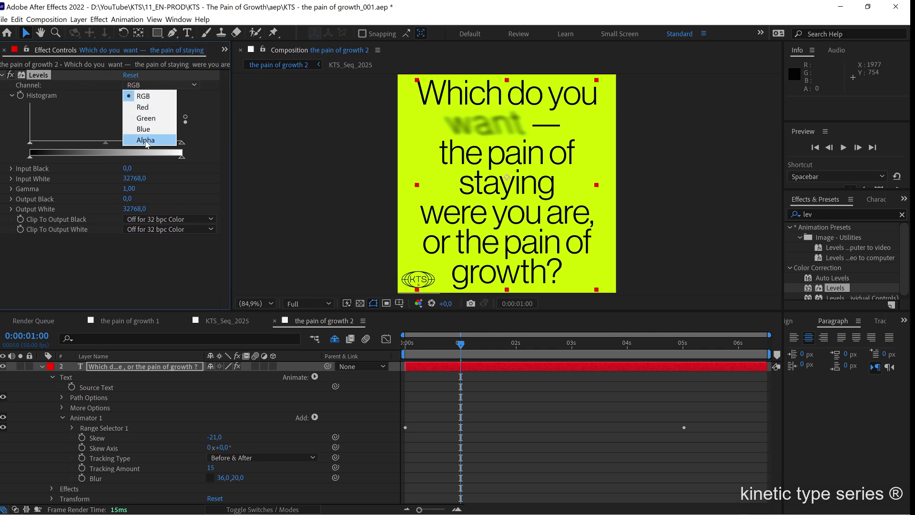
{"action": "left_click", "coordinate": [146, 140]}
{"action": "left_click_drag", "start_coordinate": [164, 149], "coordinate": [88, 149]}
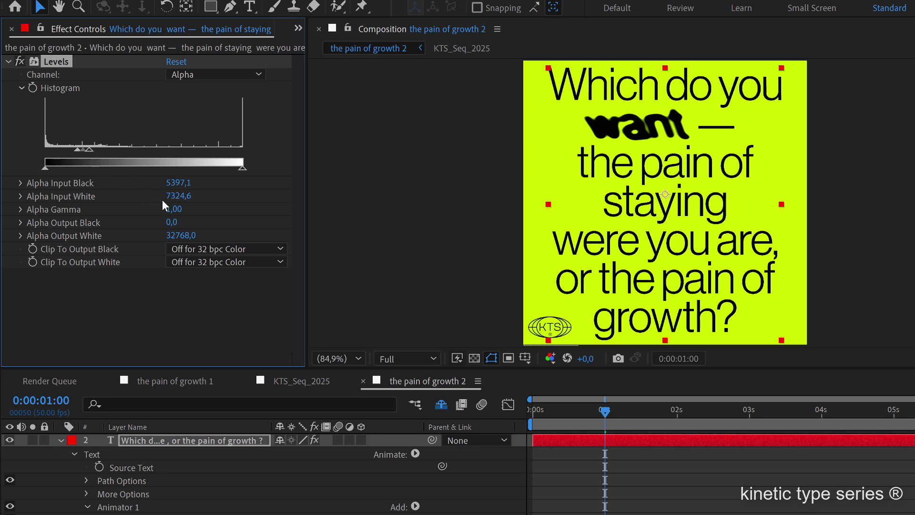
{"action": "key", "text": "space"}
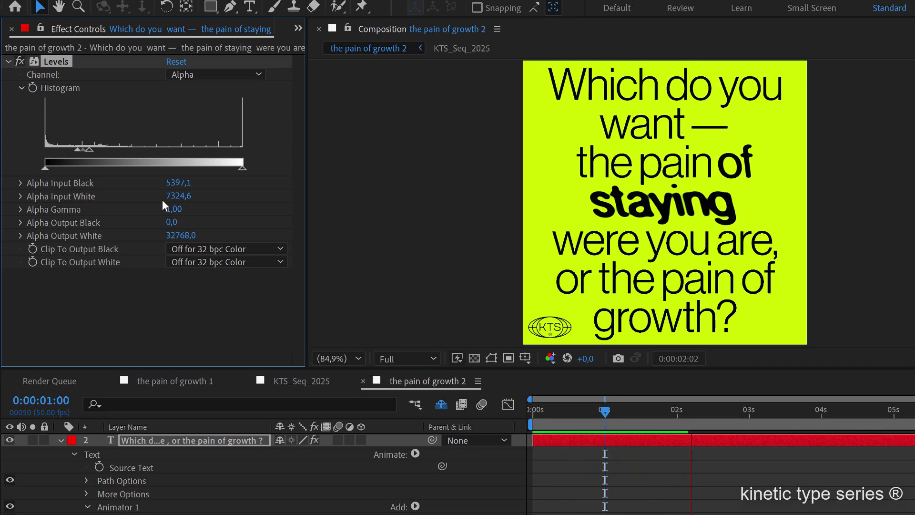
{"action": "key", "text": "space"}
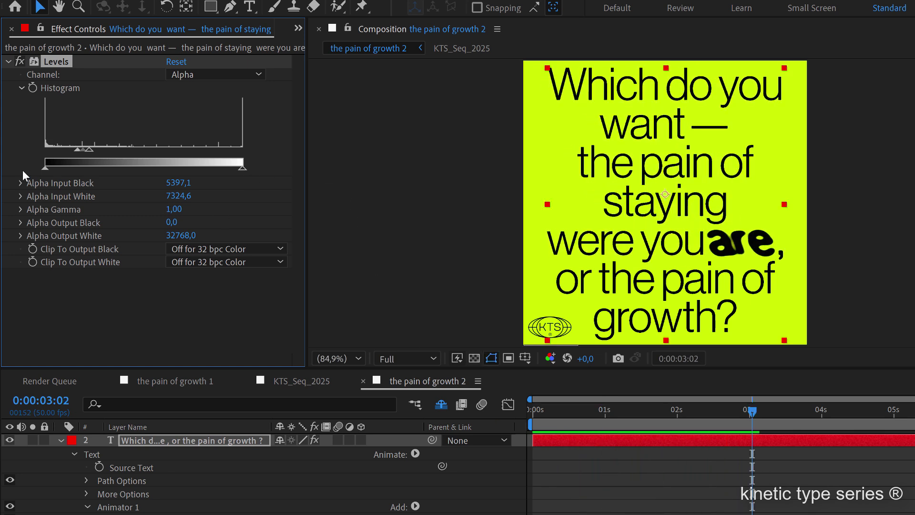
{"action": "mouse_move", "coordinate": [75, 151]}
{"action": "left_mouse_down"}
{"action": "mouse_move", "coordinate": [62, 150]}
{"action": "mouse_move", "coordinate": [80, 150]}
{"action": "mouse_move", "coordinate": [71, 151]}
{"action": "left_mouse_up"}
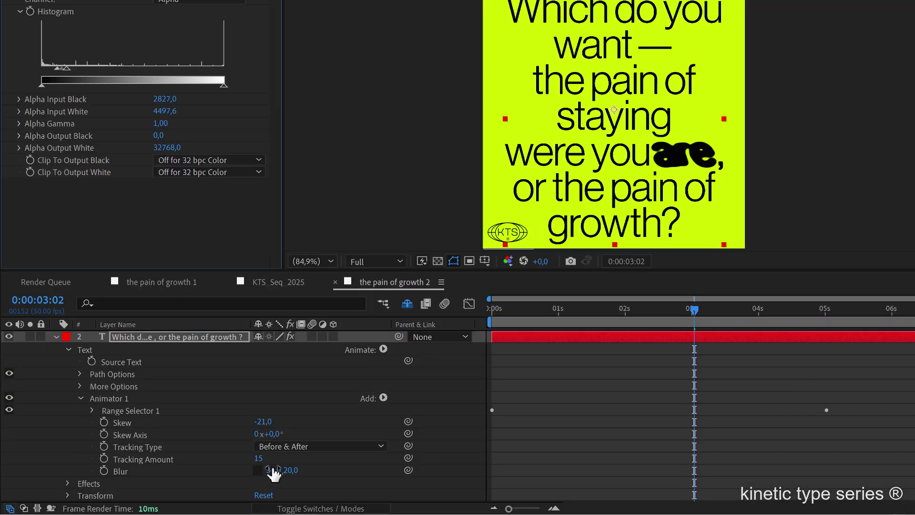
Lower the Blur to 38 by 20 and replay to check the word blobs
{"action": "left_click_drag", "start_coordinate": [299, 514], "coordinate": [300, 514]}
{"action": "left_click_drag", "start_coordinate": [274, 468], "coordinate": [272, 468]}
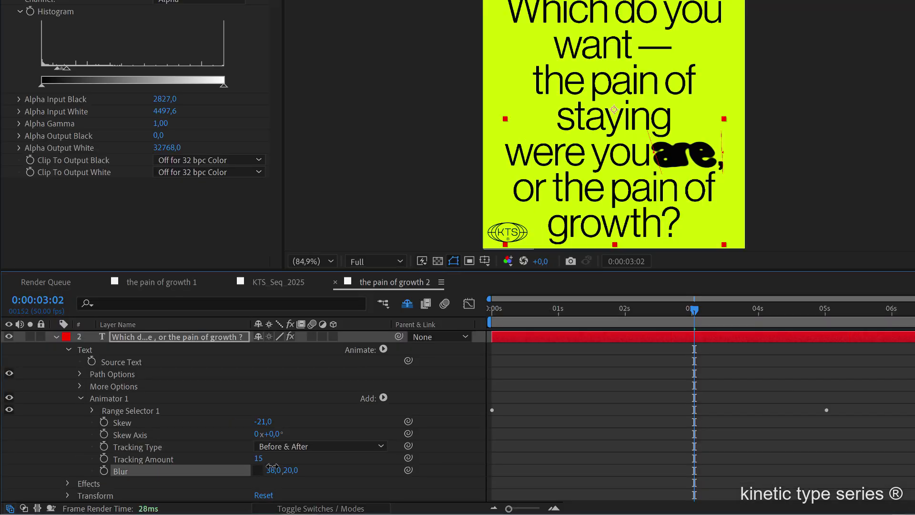
{"action": "key", "text": "Home"}
{"action": "key", "text": "space"}
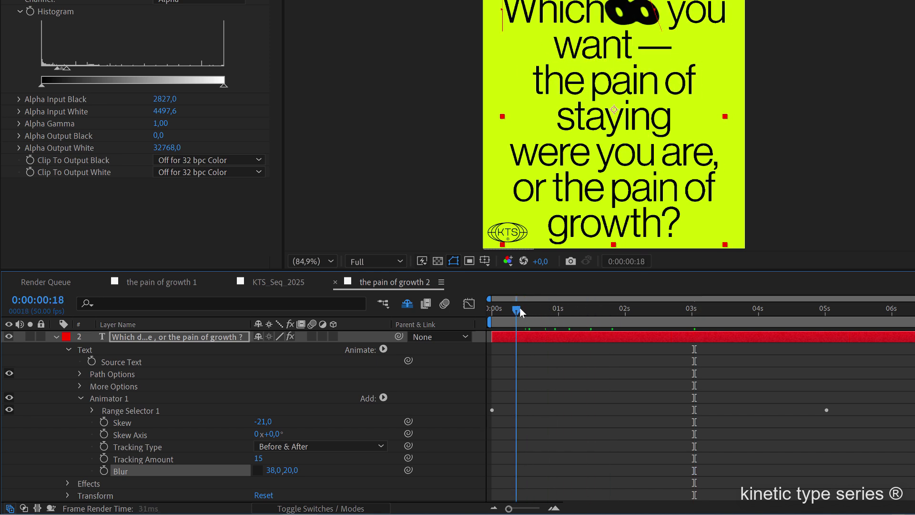
{"action": "left_click_drag", "start_coordinate": [556, 310], "coordinate": [566, 311]}
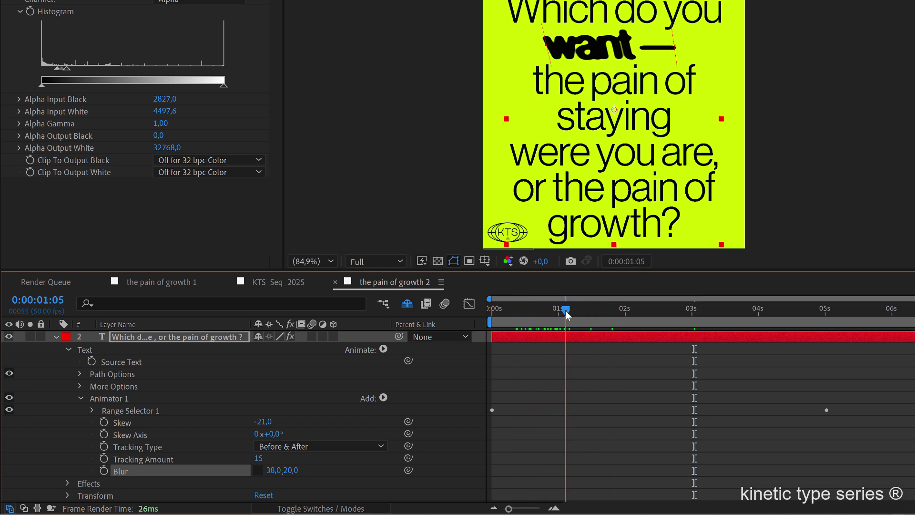
Add an unlinked Scale of 144% by 100% to Animator 1 and scrub to check
{"action": "left_click", "coordinate": [387, 396]}
{"action": "mouse_move", "coordinate": [430, 398]}
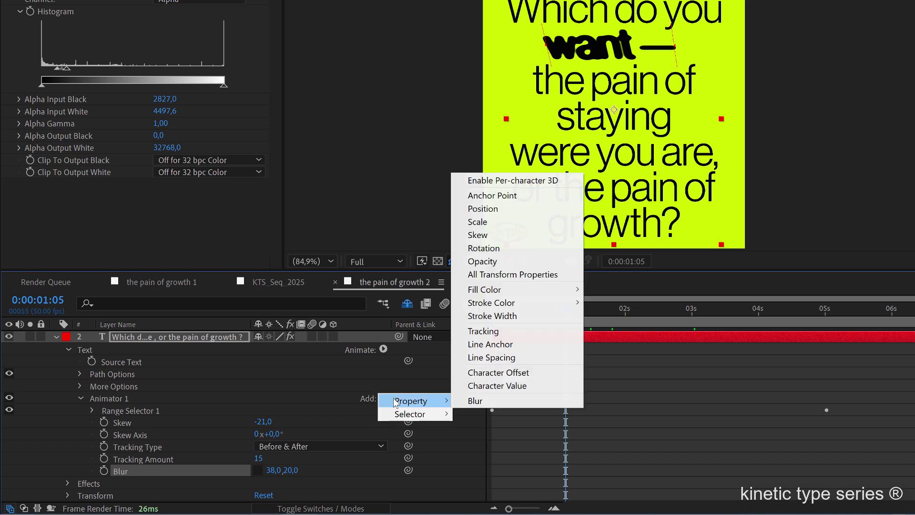
{"action": "left_click", "coordinate": [502, 225]}
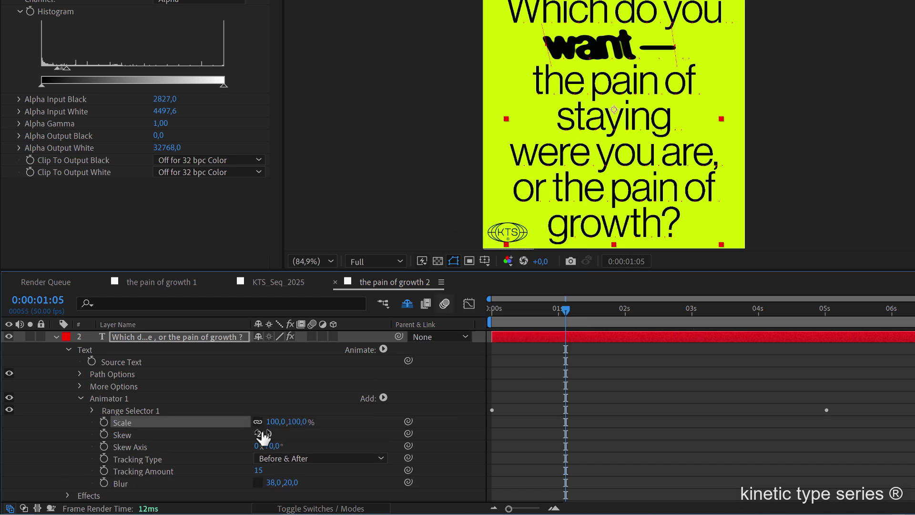
{"action": "left_click", "coordinate": [258, 422]}
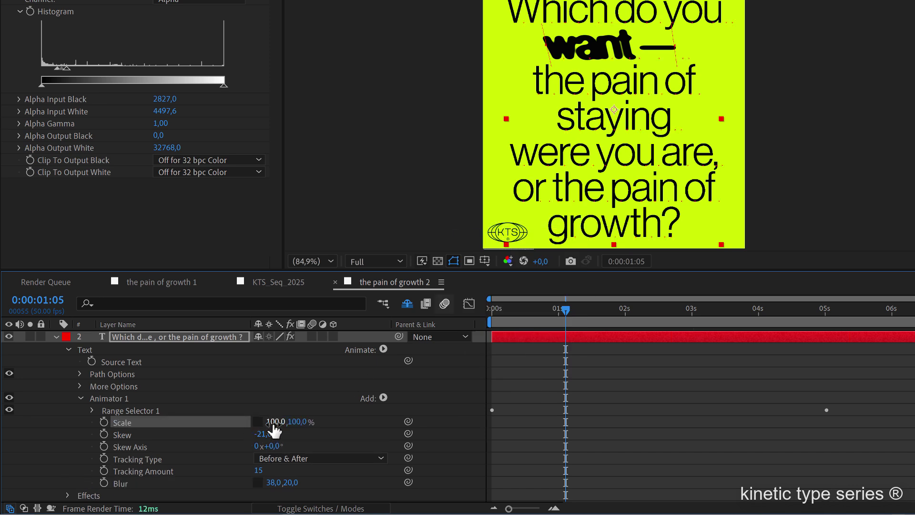
{"action": "left_click_drag", "start_coordinate": [275, 430], "coordinate": [301, 429]}
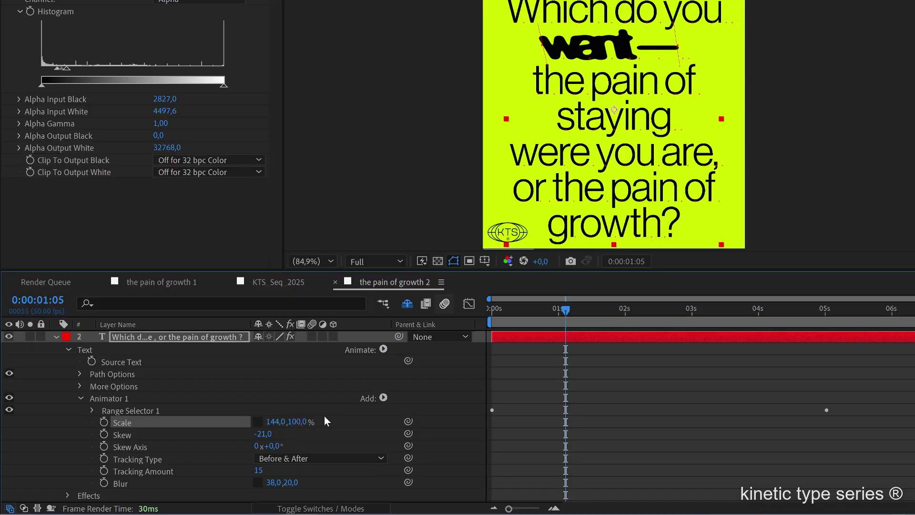
{"action": "left_click", "coordinate": [495, 321]}
{"action": "mouse_move", "coordinate": [495, 322]}
{"action": "left_mouse_down"}
{"action": "mouse_move", "coordinate": [465, 322]}
{"action": "mouse_move", "coordinate": [509, 324]}
{"action": "mouse_move", "coordinate": [495, 327]}
{"action": "left_mouse_up"}
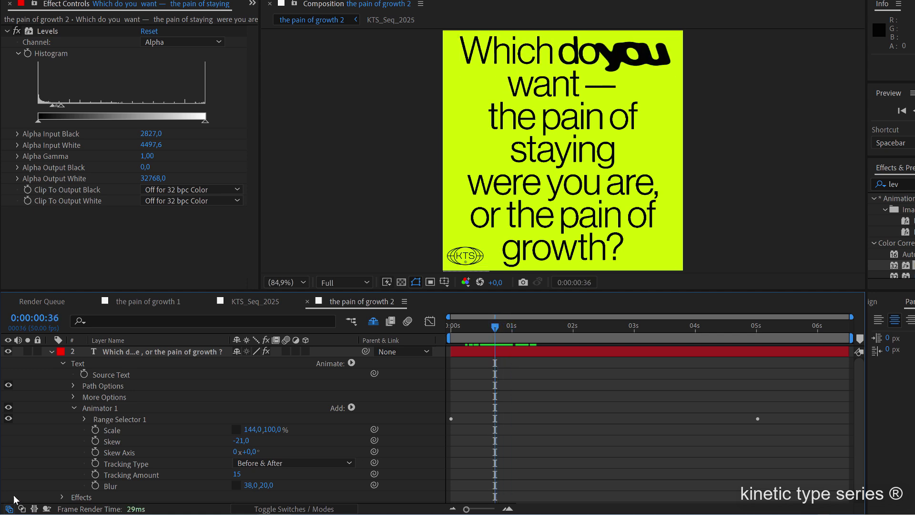
Raise Range Selector 1's Ease High and Ease Low to 100% under Advanced
{"action": "left_click", "coordinate": [73, 408]}
{"action": "left_click", "coordinate": [73, 408]}
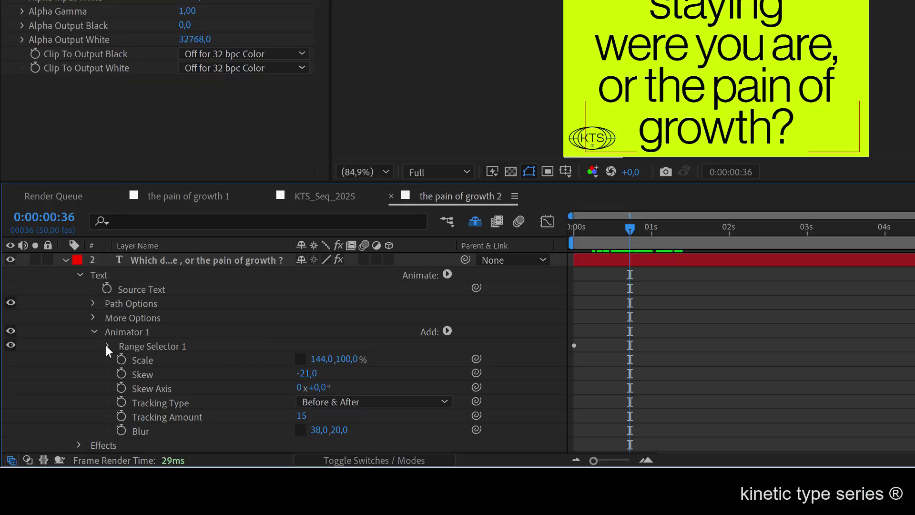
{"action": "left_click", "coordinate": [84, 420]}
{"action": "scroll", "coordinate": [86, 431], "scroll_direction": "down", "scroll_amount": 3}
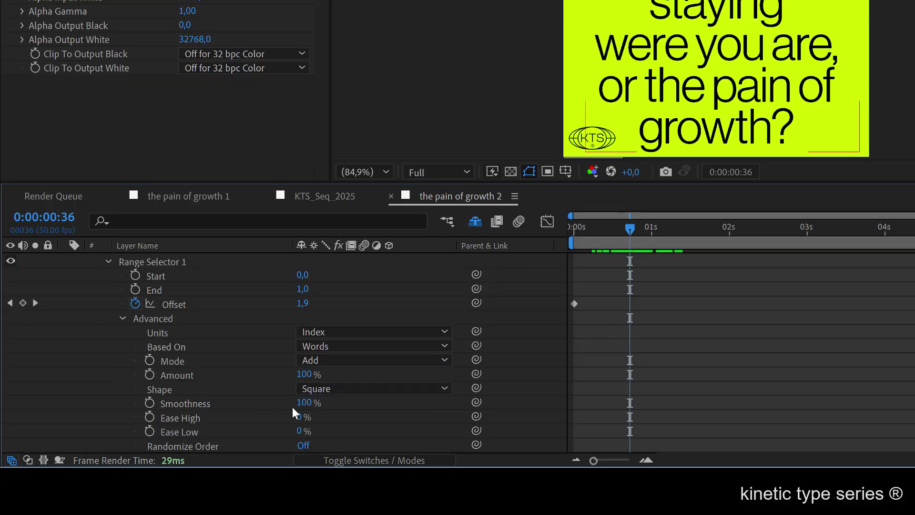
{"action": "left_click", "coordinate": [189, 404]}
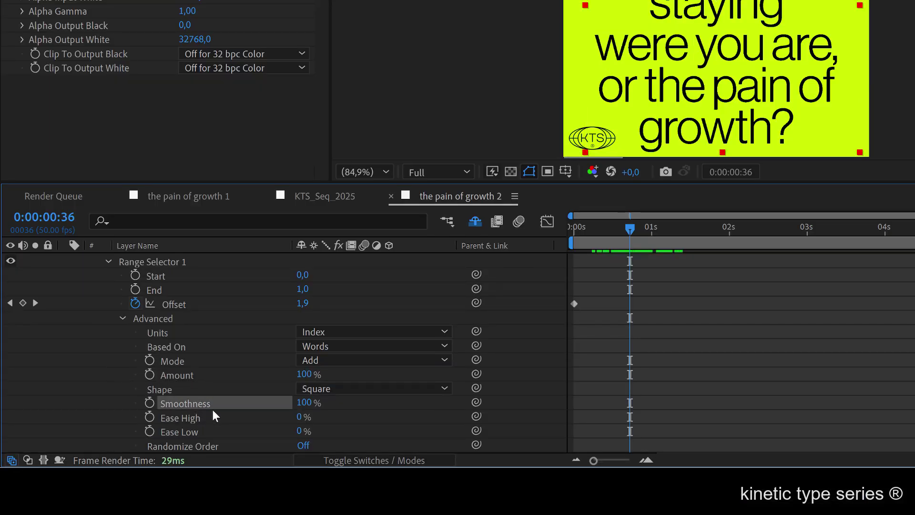
{"action": "scroll", "coordinate": [212, 410], "scroll_direction": "down", "scroll_amount": 3}
{"action": "left_click", "coordinate": [190, 378]}
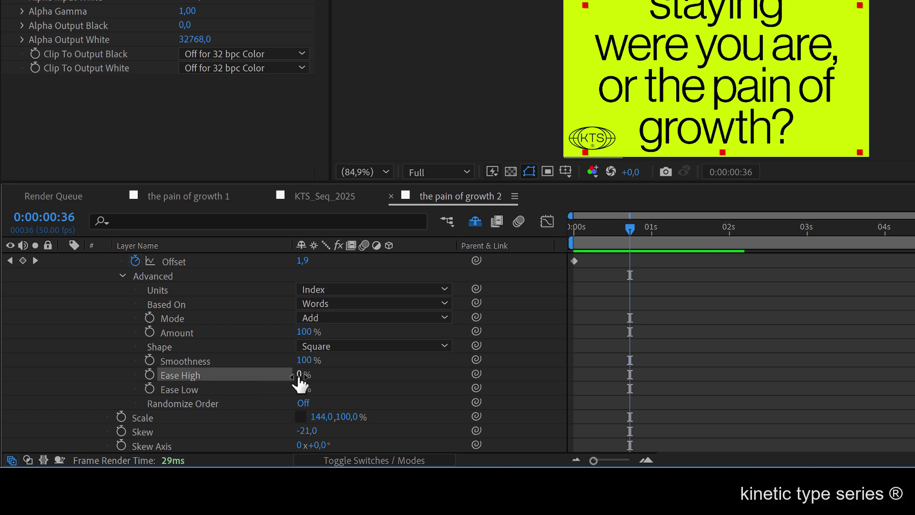
{"action": "left_click_drag", "start_coordinate": [299, 376], "coordinate": [391, 375]}
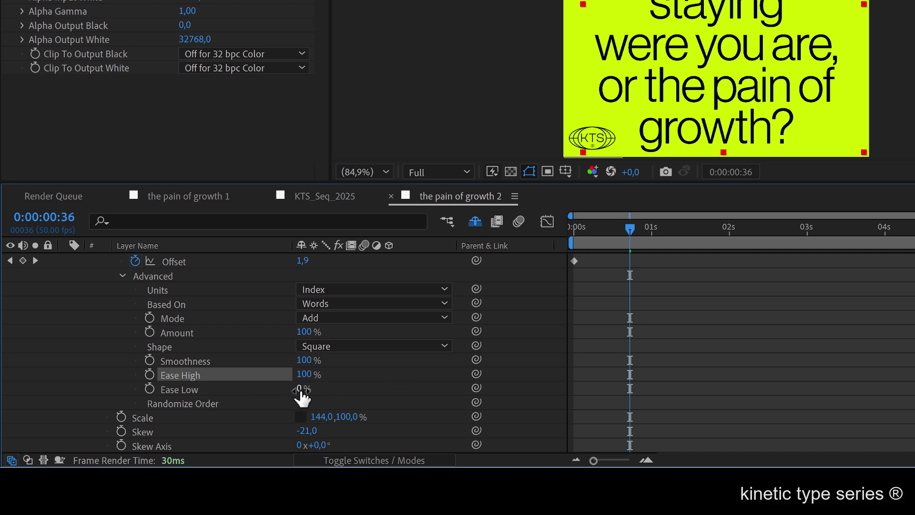
{"action": "left_click_drag", "start_coordinate": [300, 389], "coordinate": [429, 390]}
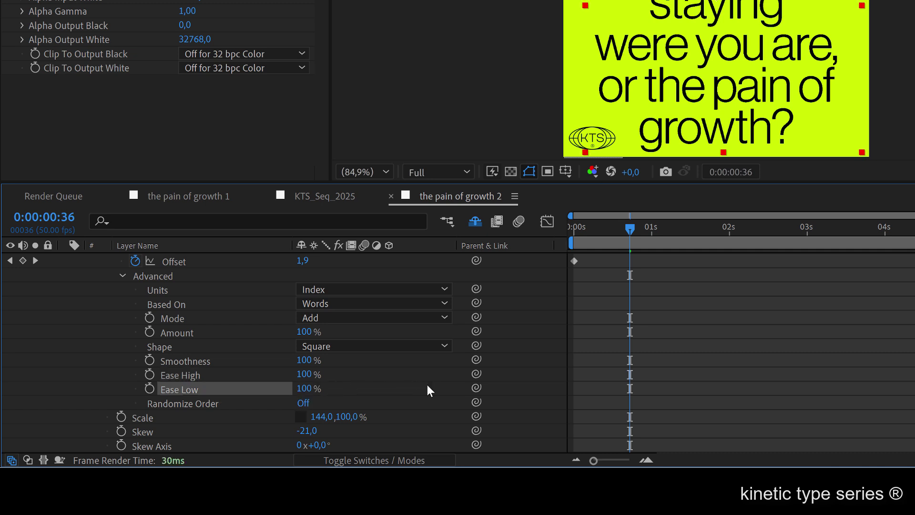
Preview the eased animation, stop back on the word 'do', and bring up the Project panel
{"action": "key", "text": "space"}
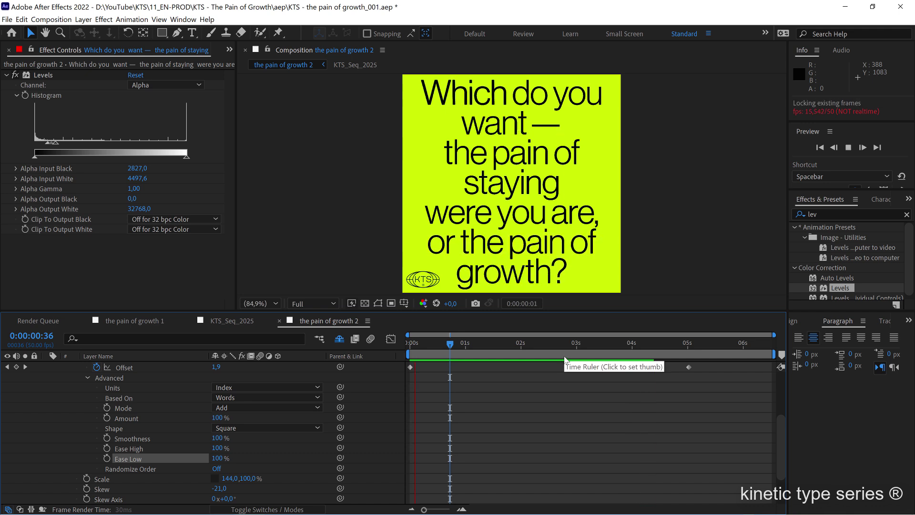
{"action": "left_click_drag", "start_coordinate": [457, 348], "coordinate": [440, 355]}
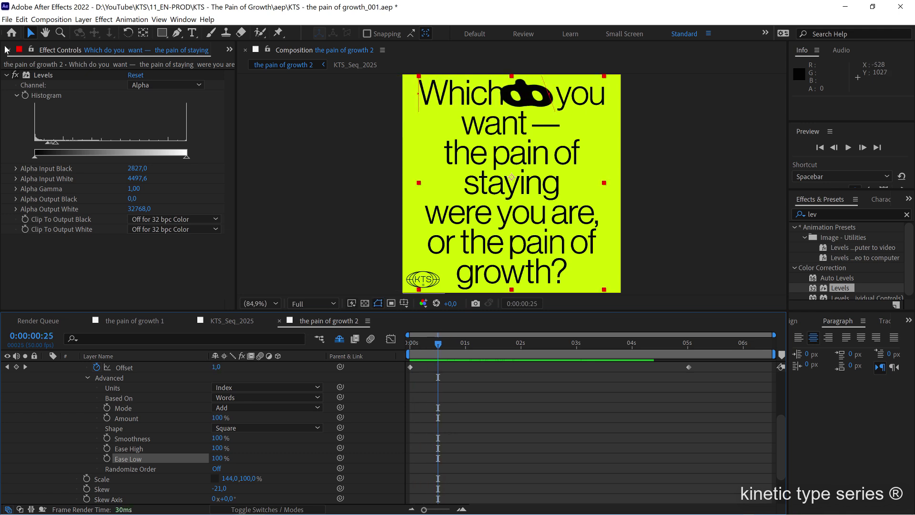
{"action": "key", "text": "ctrl+0"}
Open 'the pain of growth 1', preview it, and reveal the quote layer's keyframed properties with U
{"action": "double_click", "coordinate": [94, 172]}
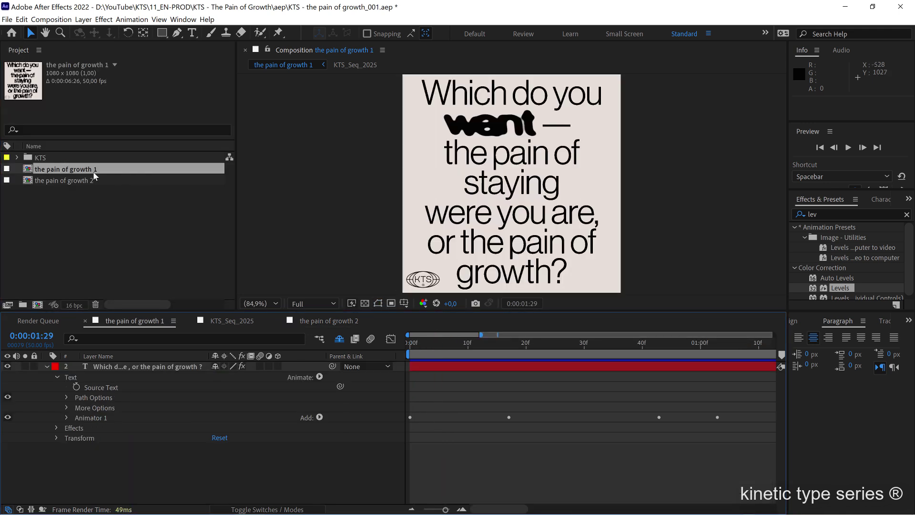
{"action": "key", "text": "space"}
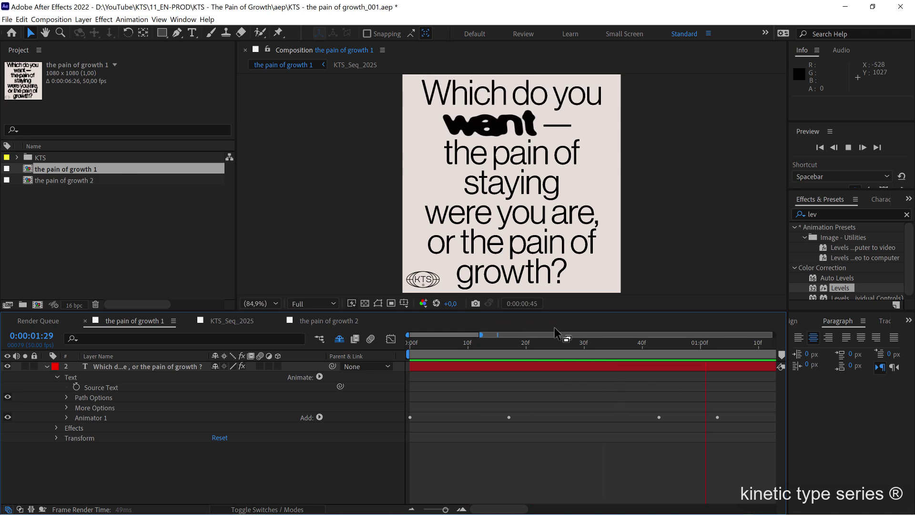
{"action": "left_click", "coordinate": [539, 366]}
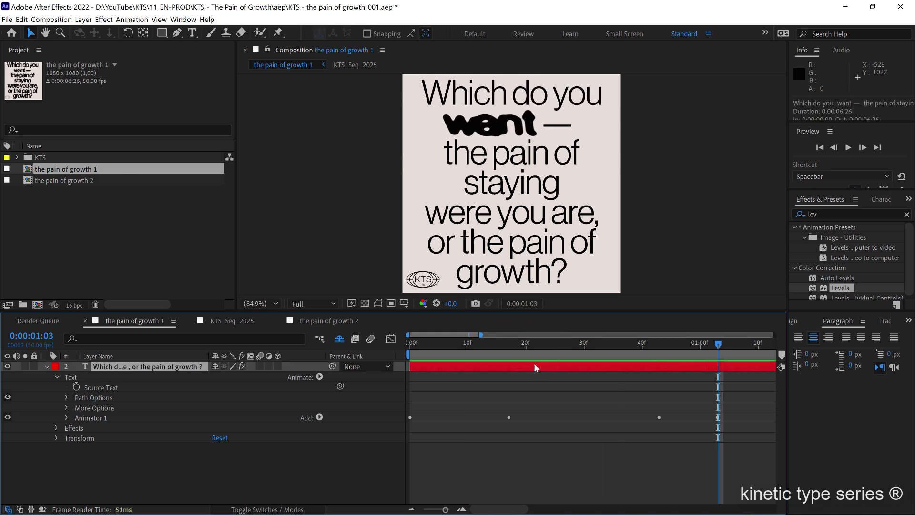
{"action": "key", "text": "u"}
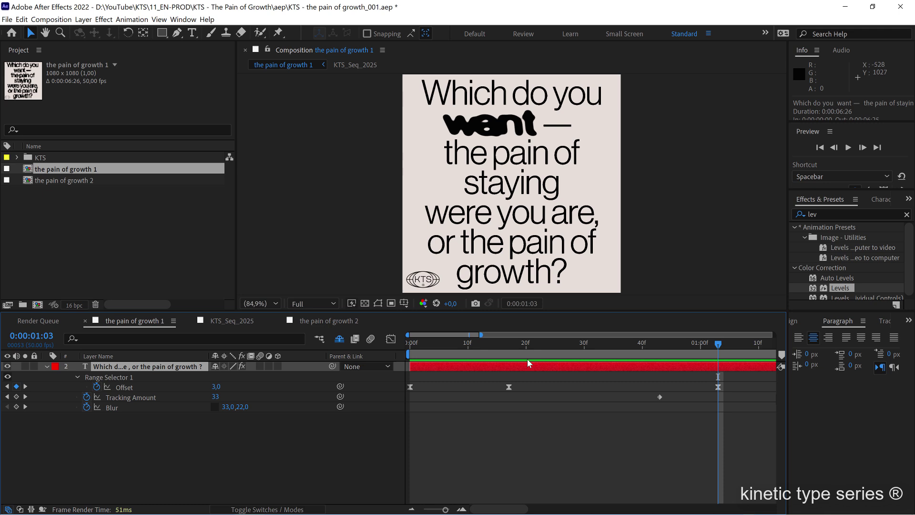
Zoom the timeline out and scrub past 1:28 to inspect the Offset keyframes on later words
{"action": "left_click_drag", "start_coordinate": [444, 510], "coordinate": [424, 510]}
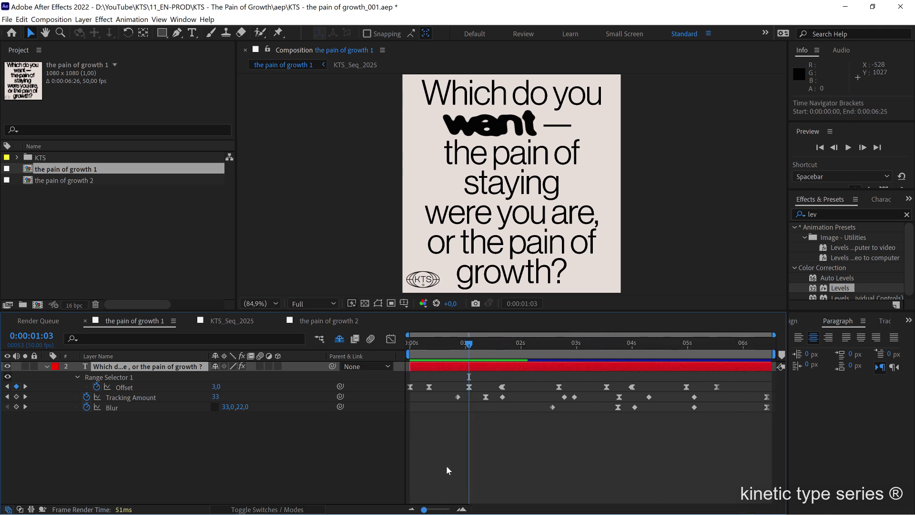
{"action": "left_click_drag", "start_coordinate": [490, 350], "coordinate": [496, 353]}
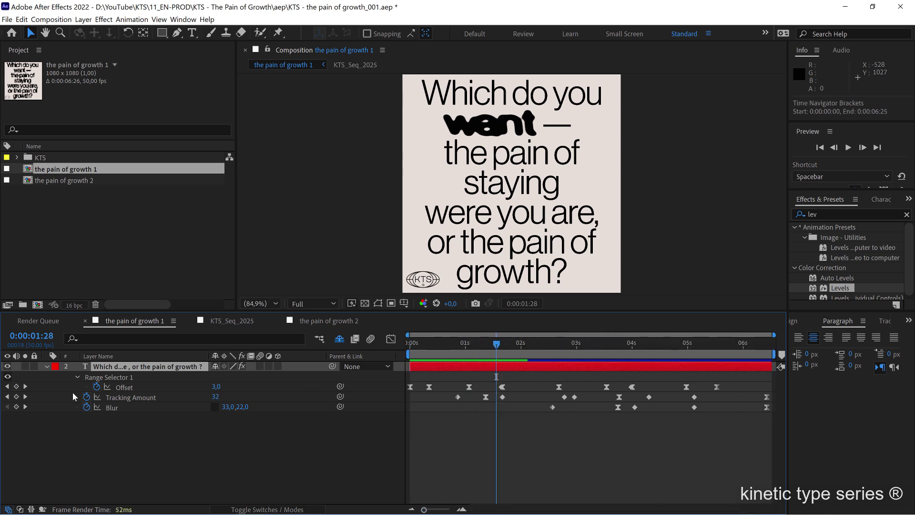
{"action": "left_click", "coordinate": [128, 390]}
{"action": "left_click", "coordinate": [518, 378]}
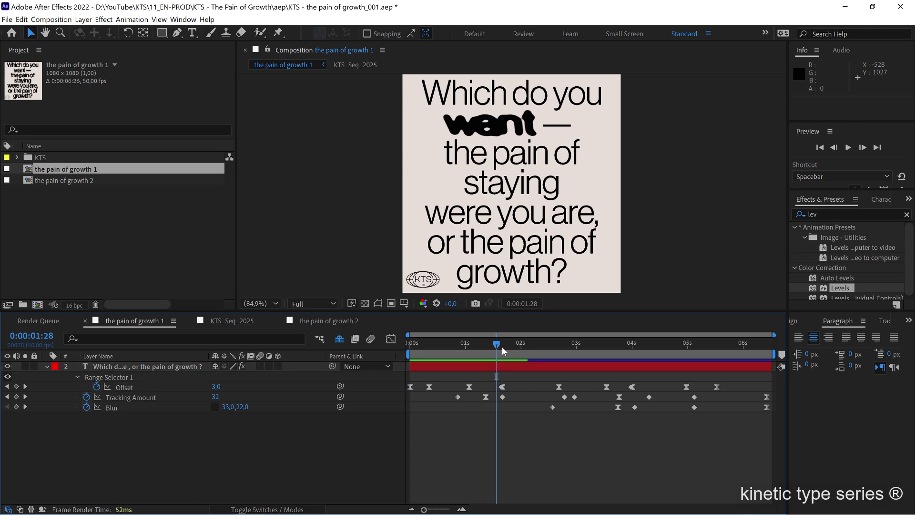
{"action": "left_click_drag", "start_coordinate": [502, 347], "coordinate": [543, 348]}
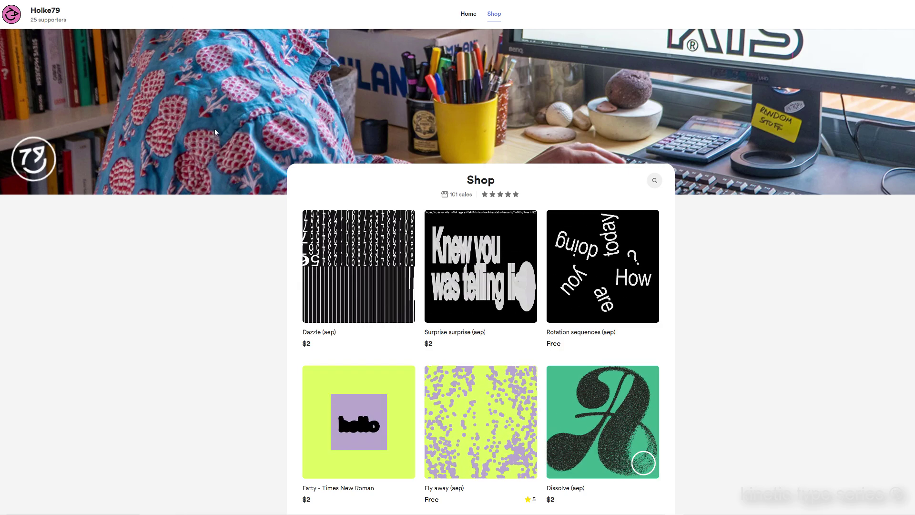
Scroll the shop and view the Rotation sequences product details
{"action": "scroll", "coordinate": [266, 304], "scroll_direction": "down", "scroll_amount": 1}
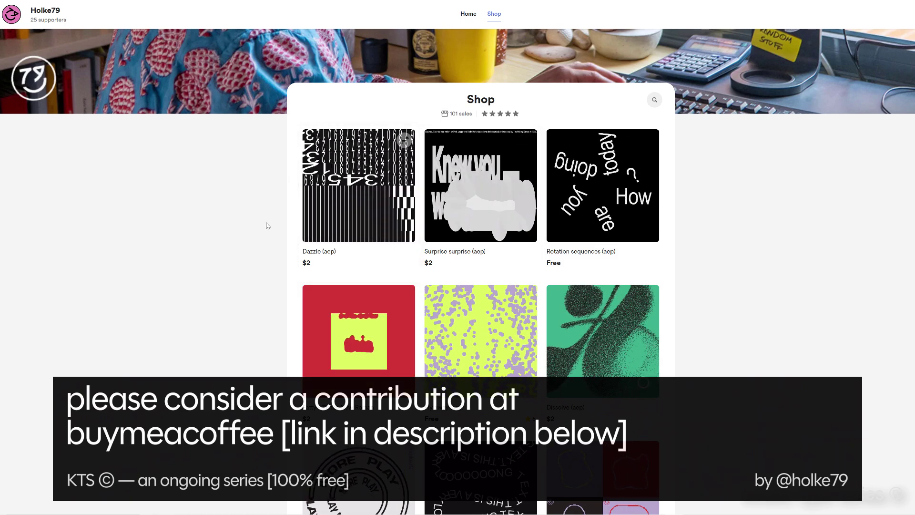
{"action": "scroll", "coordinate": [262, 226], "scroll_direction": "down", "scroll_amount": 1}
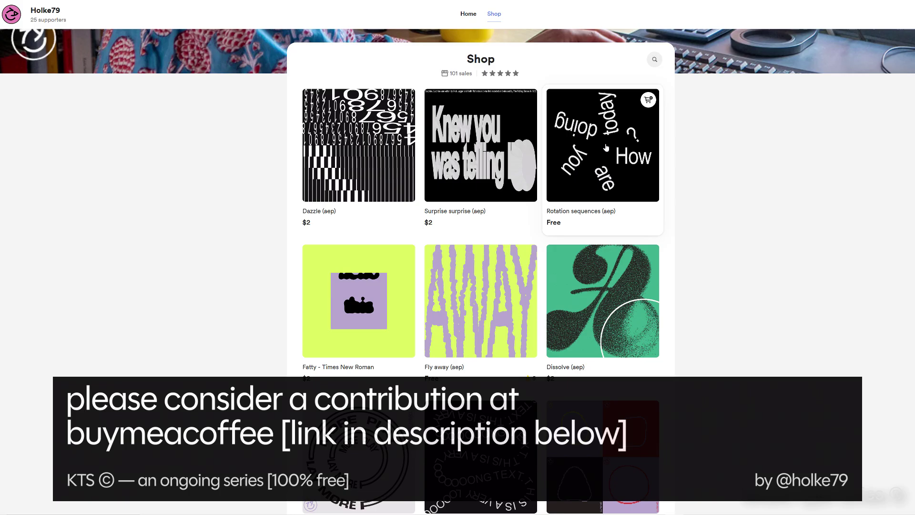
{"action": "left_click", "coordinate": [587, 212]}
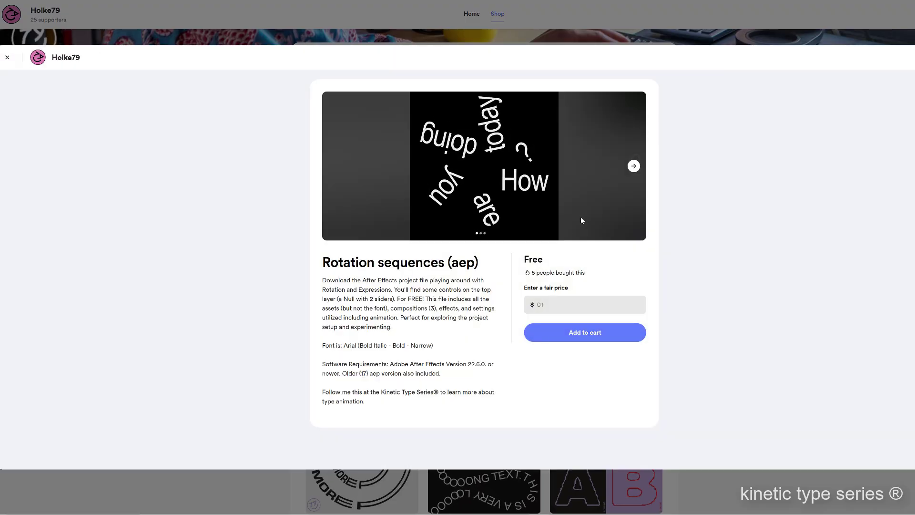
{"action": "left_click", "coordinate": [586, 39]}
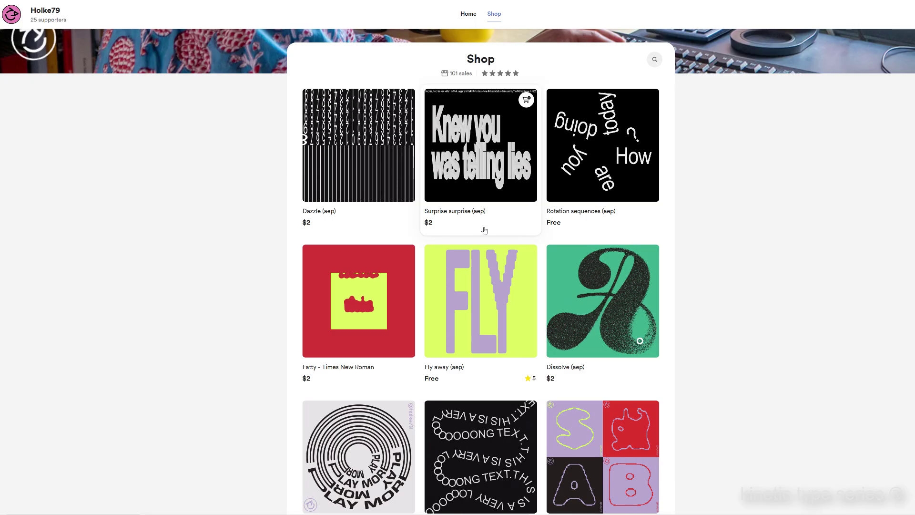
Scroll further and view the free A very long text product details
{"action": "scroll", "coordinate": [439, 279], "scroll_direction": "down", "scroll_amount": 3}
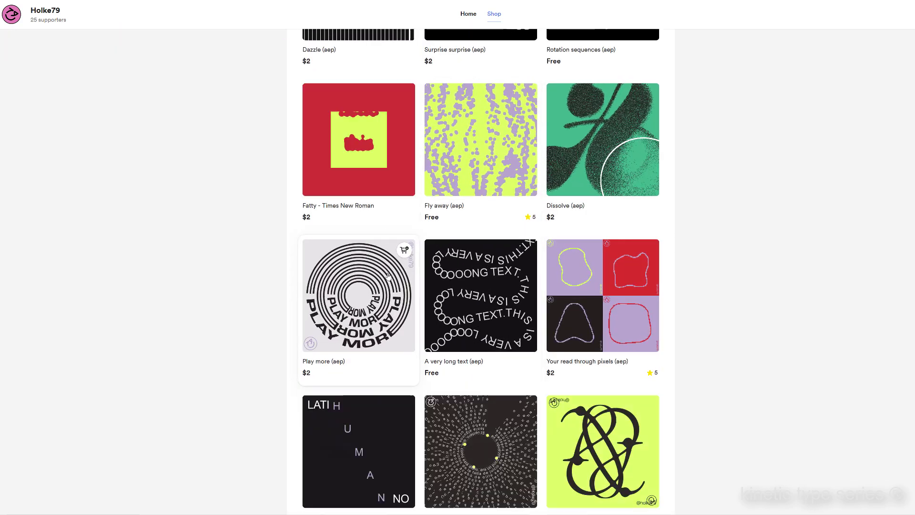
{"action": "left_click", "coordinate": [468, 278]}
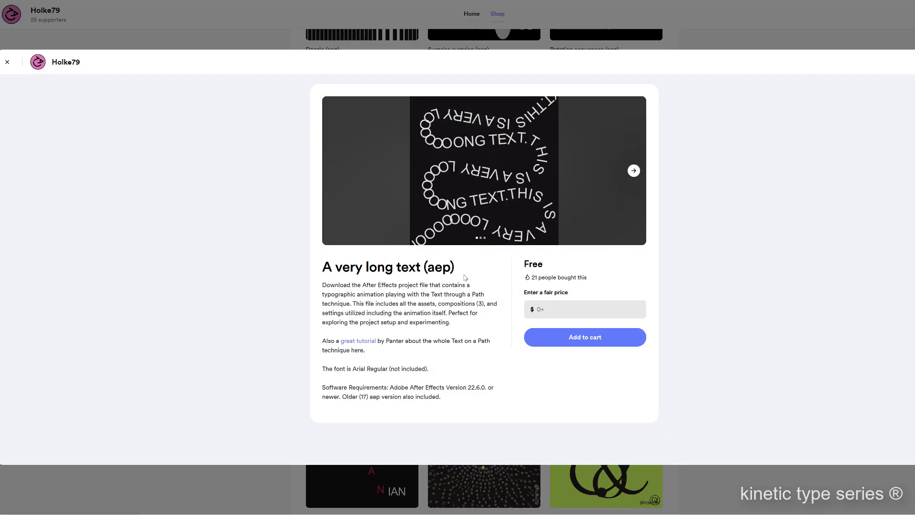
{"action": "left_click", "coordinate": [319, 40]}
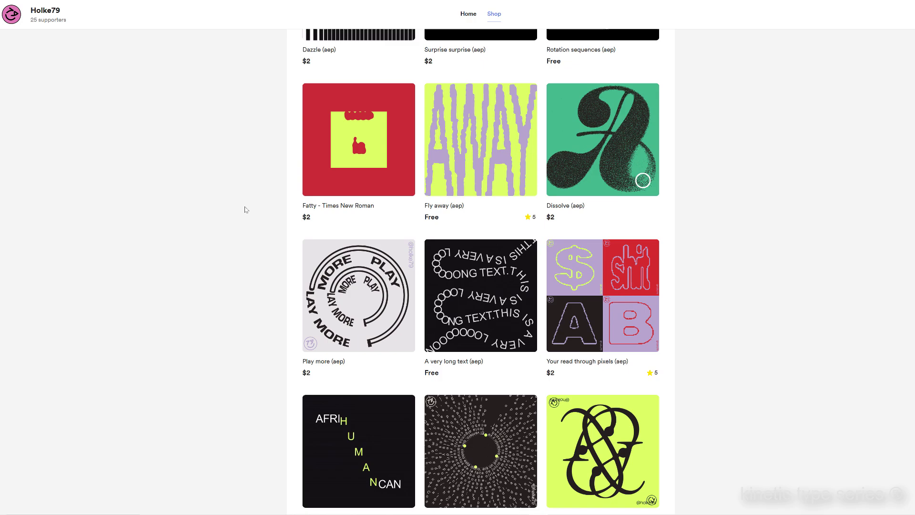